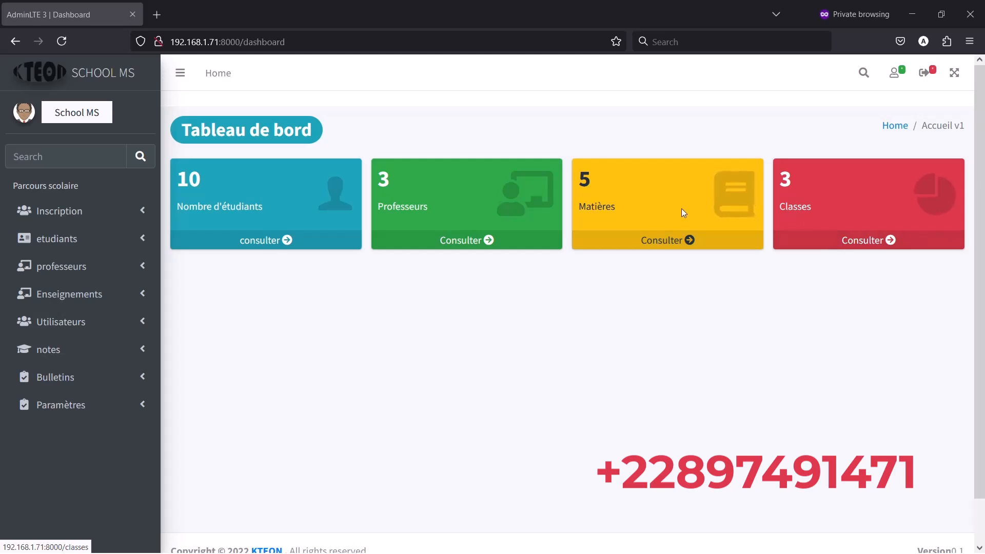
- Open the form for creating a school year and enter 2027 as the year
{"action": "left_click", "coordinate": [139, 215]}
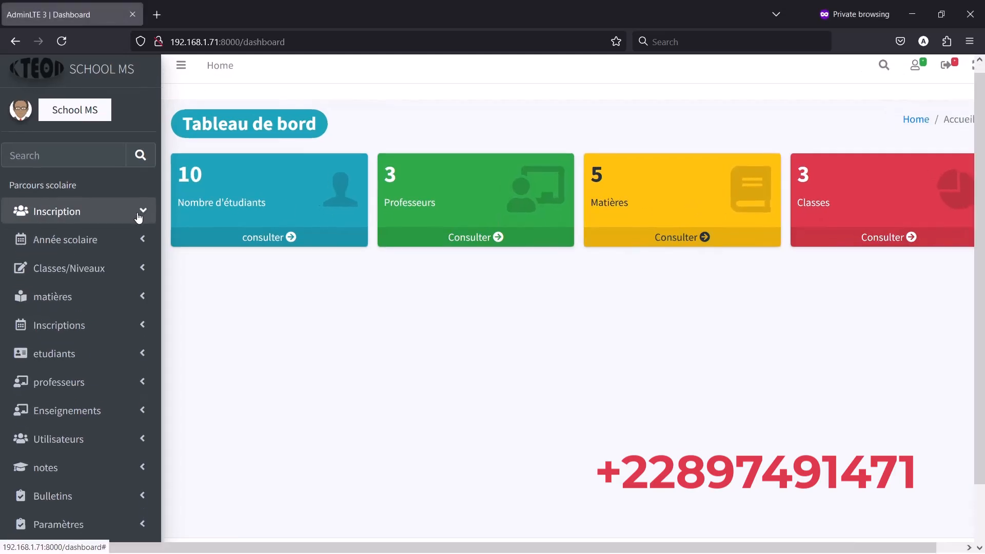
{"action": "left_click", "coordinate": [109, 240]}
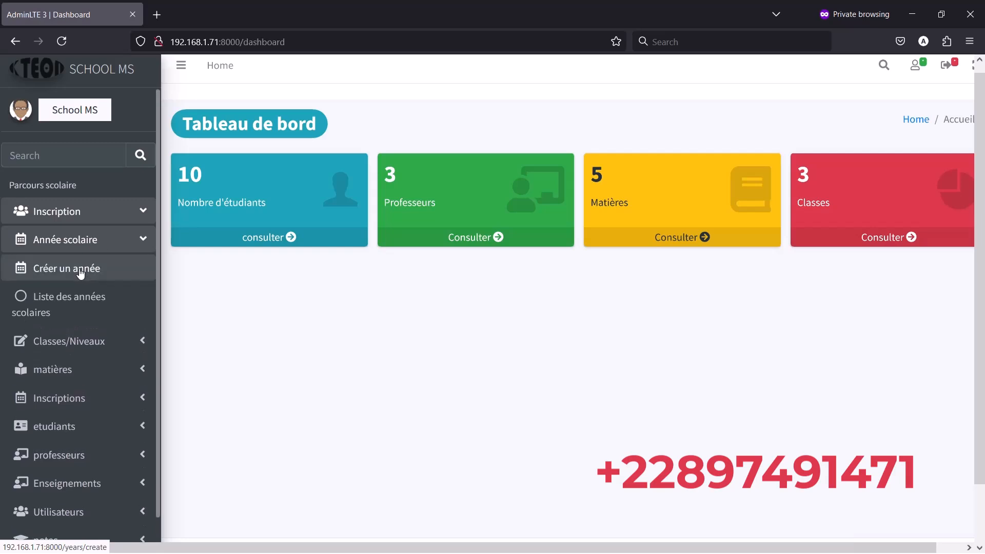
{"action": "left_click", "coordinate": [80, 273]}
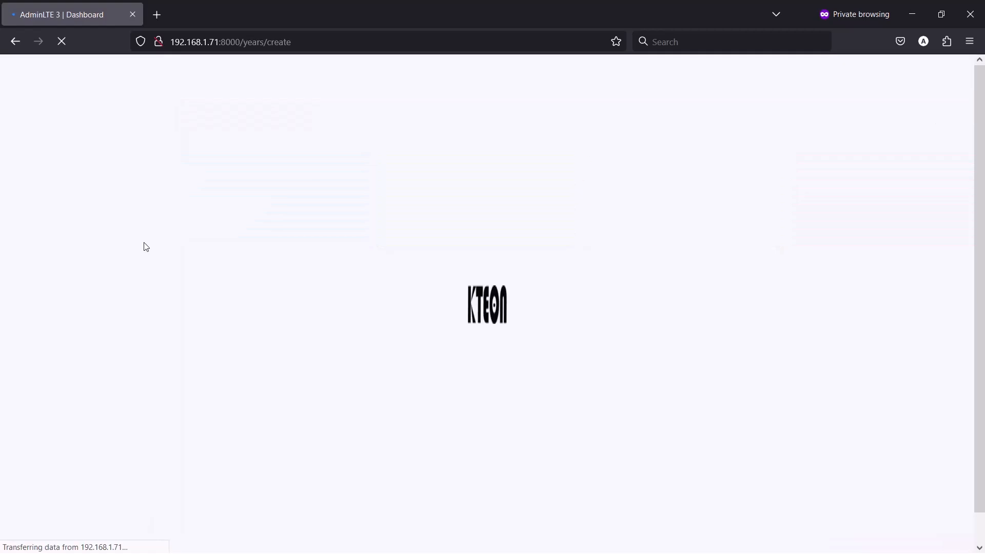
{"action": "left_click", "coordinate": [243, 219]}
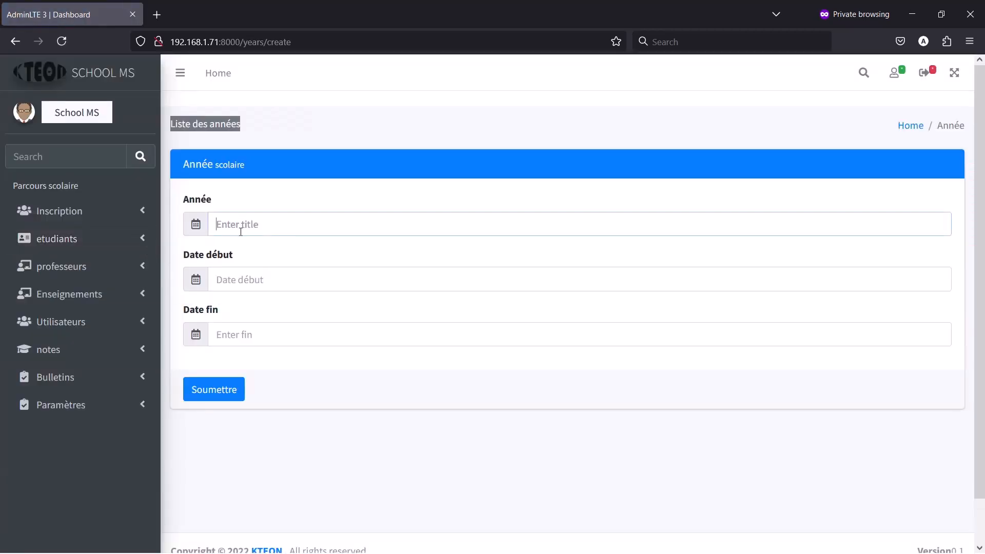
{"action": "type", "text": "20"}
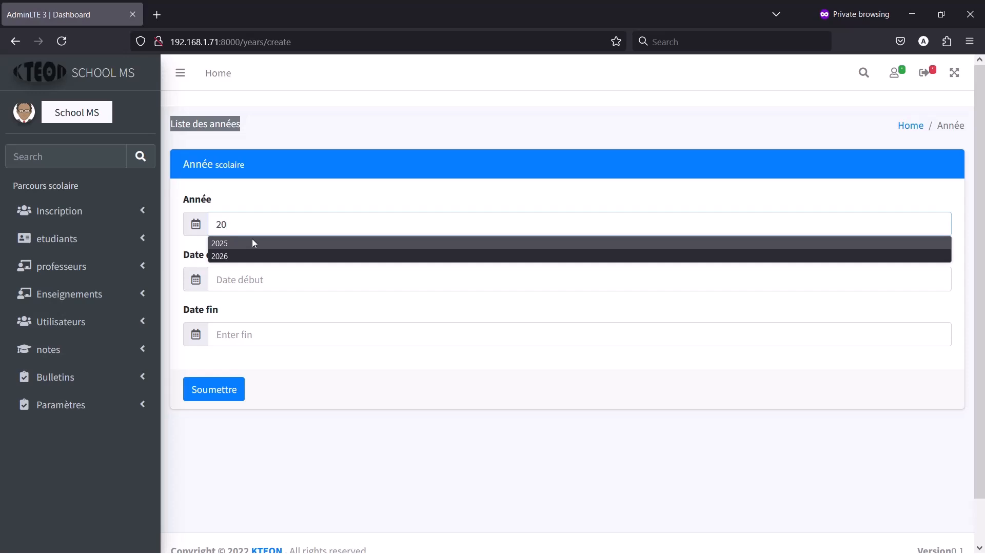
{"action": "type", "text": "26"}
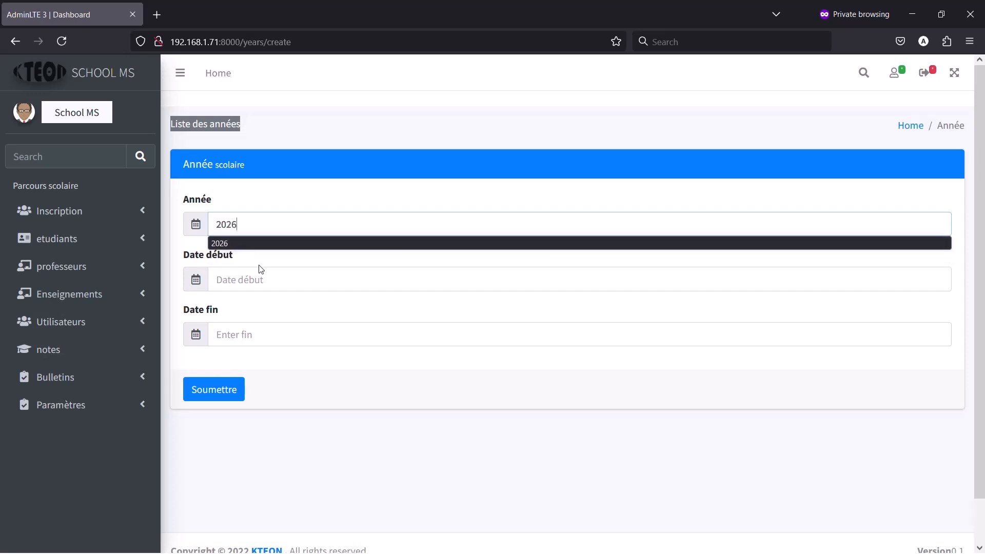
{"action": "key", "text": "BackSpace"}
{"action": "type", "text": "7"}
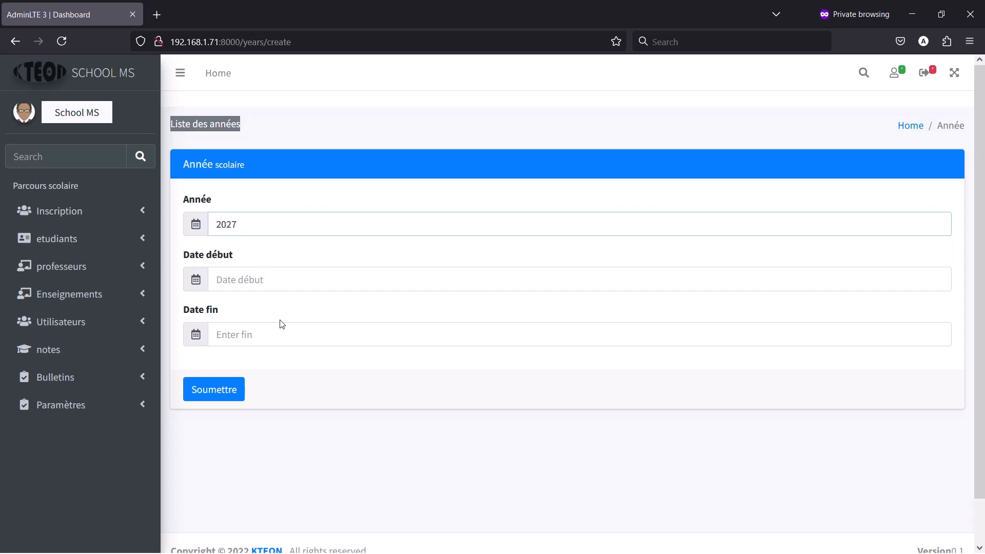
- Set the school year's start date to 2026-10-26
{"action": "right_click", "coordinate": [248, 286]}
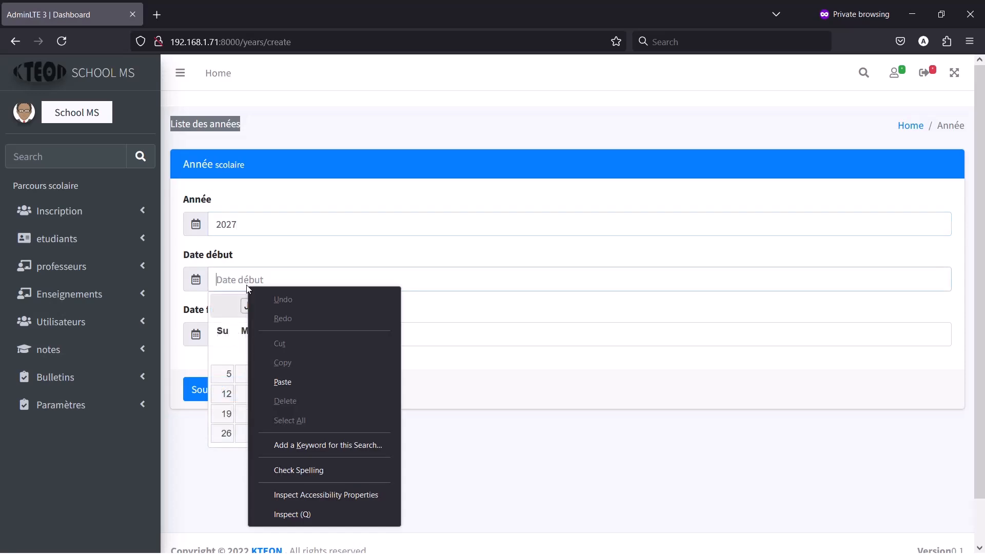
{"action": "left_click", "coordinate": [229, 350]}
{"action": "left_click", "coordinate": [288, 306]}
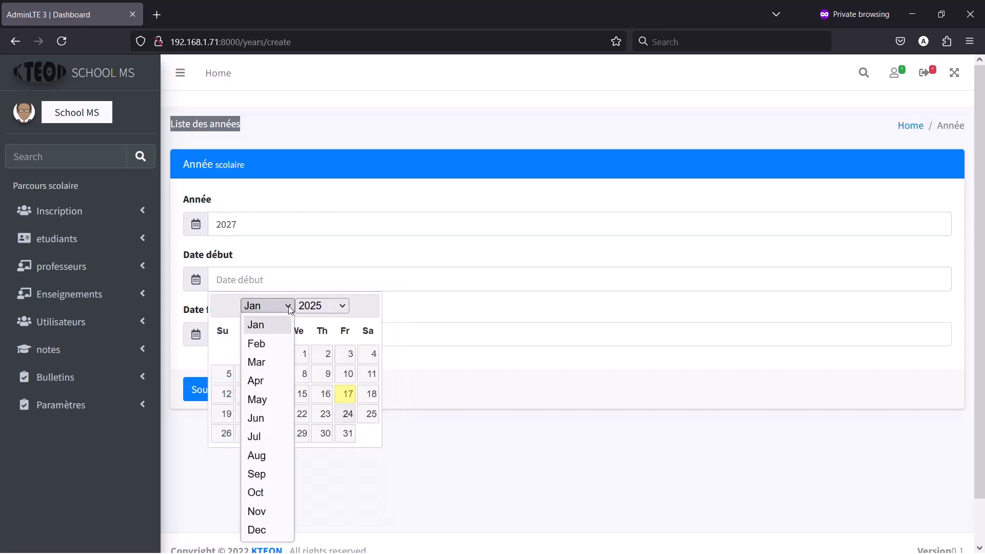
{"action": "left_click", "coordinate": [345, 308]}
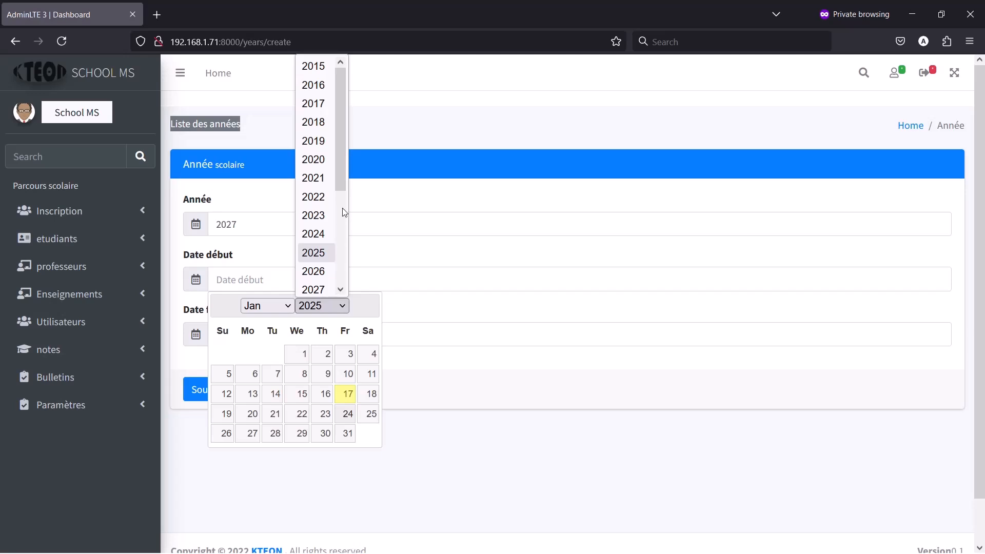
{"action": "scroll", "coordinate": [336, 162], "scroll_direction": "down", "scroll_amount": 2}
{"action": "left_click", "coordinate": [317, 164]}
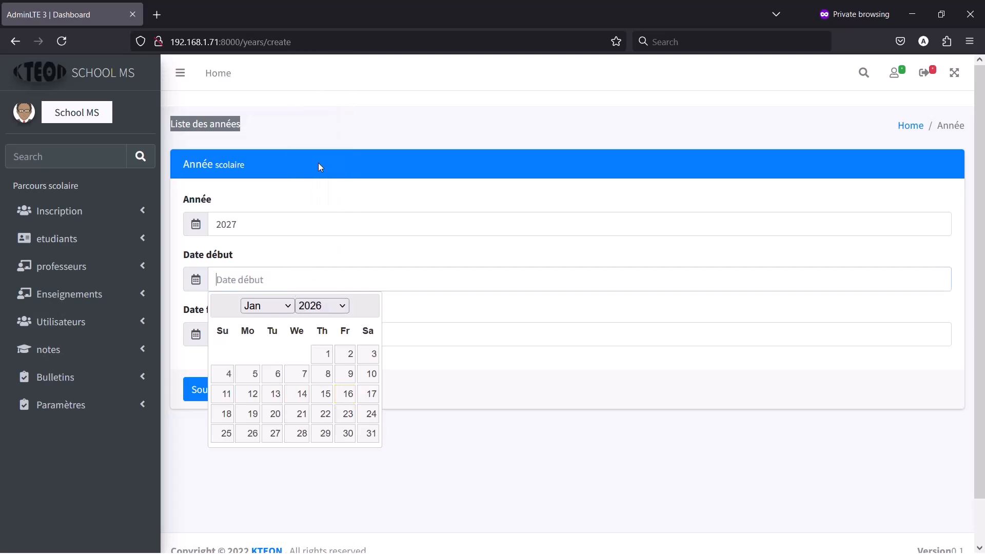
{"action": "left_click", "coordinate": [284, 307]}
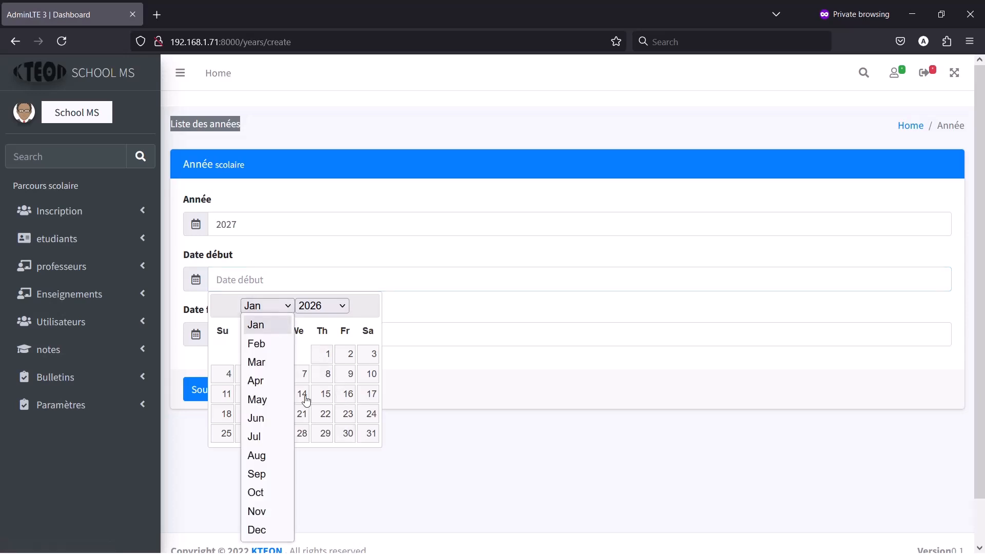
{"action": "left_click", "coordinate": [266, 493]}
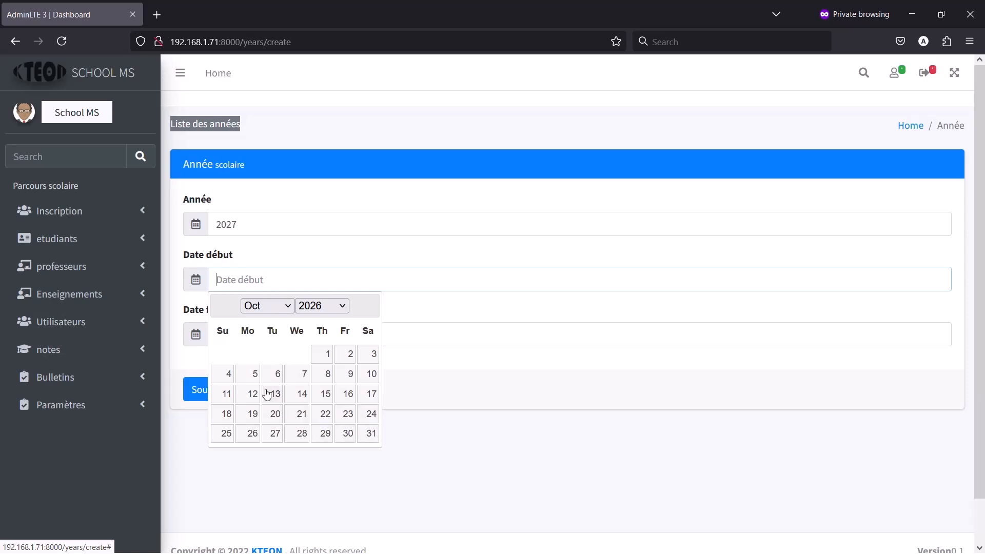
{"action": "left_click", "coordinate": [252, 434]}
- Set the school year's end date to 2027-07-23 and submit the form
{"action": "left_click", "coordinate": [234, 334]}
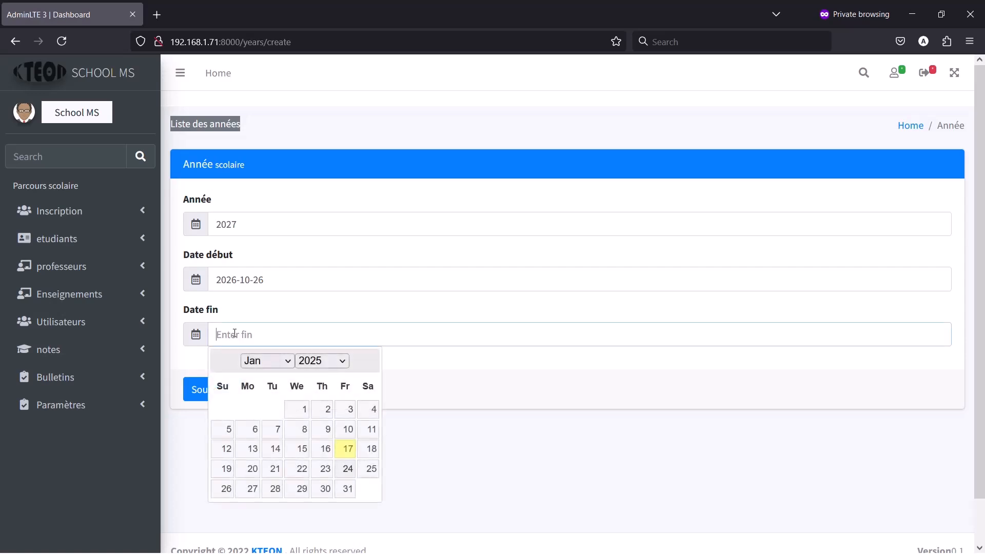
{"action": "left_click", "coordinate": [341, 361]}
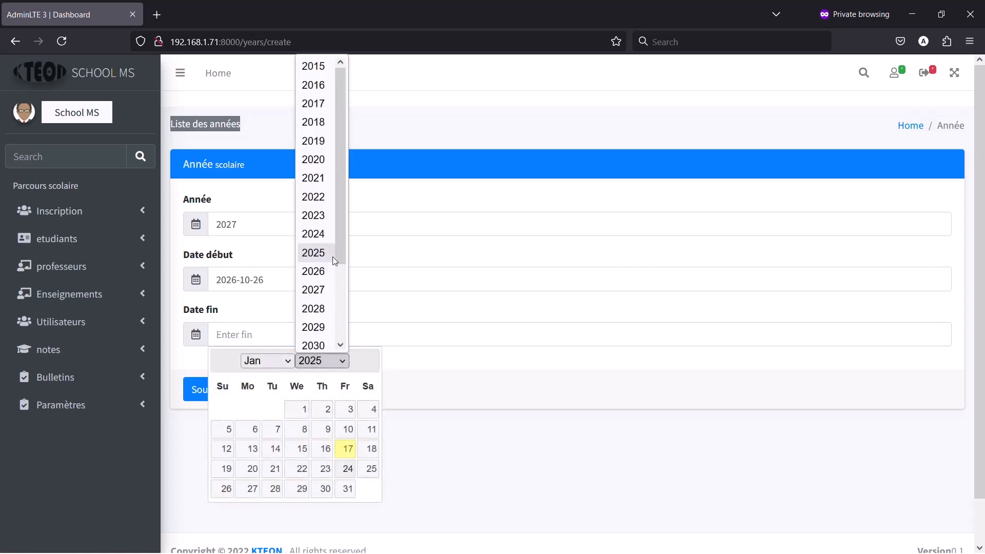
{"action": "left_click", "coordinate": [330, 290]}
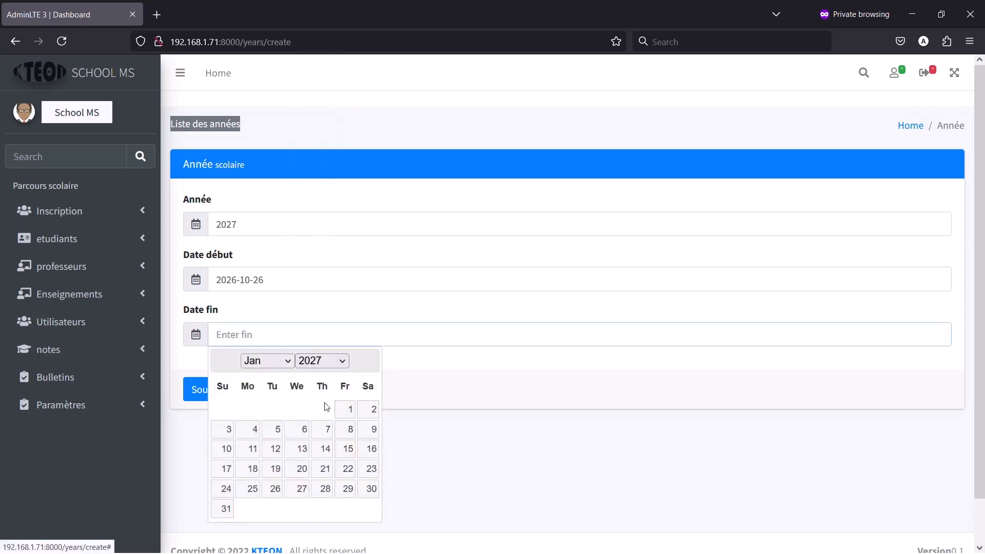
{"action": "left_click", "coordinate": [284, 361]}
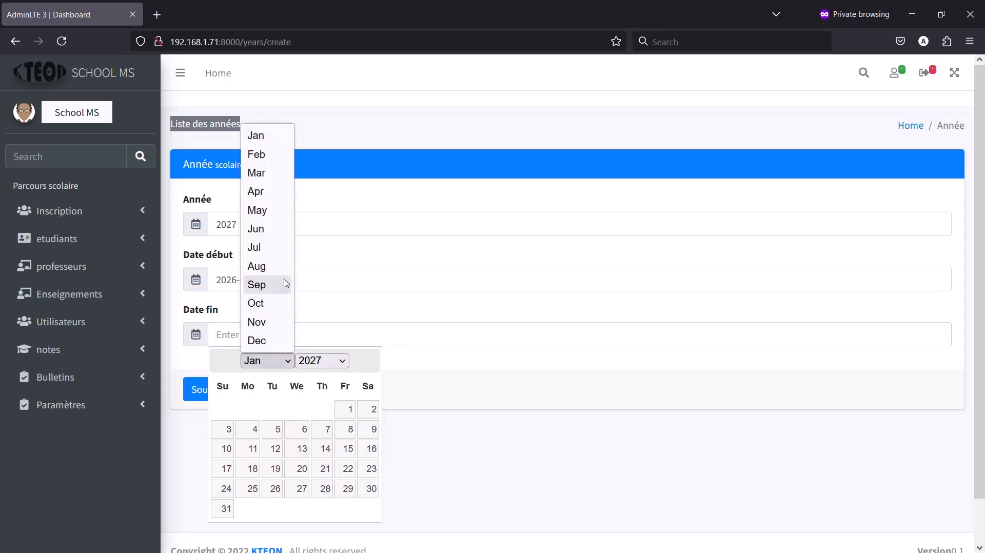
{"action": "left_click", "coordinate": [266, 251]}
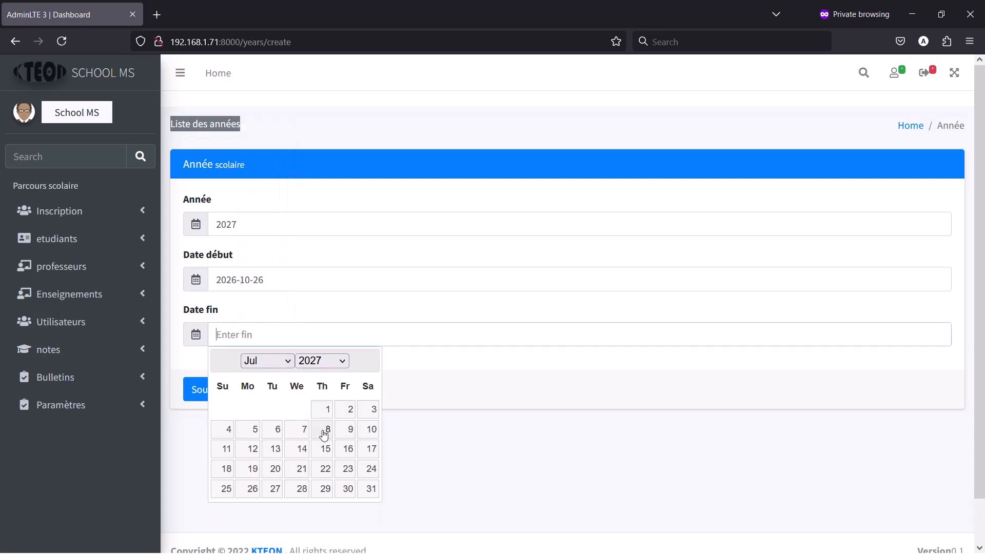
{"action": "left_click", "coordinate": [347, 468]}
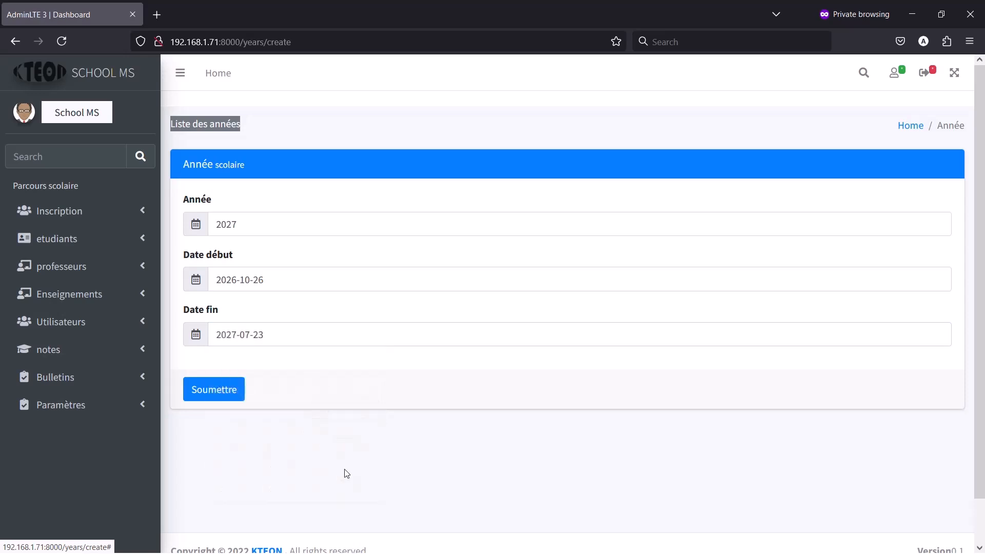
{"action": "left_click", "coordinate": [233, 392]}
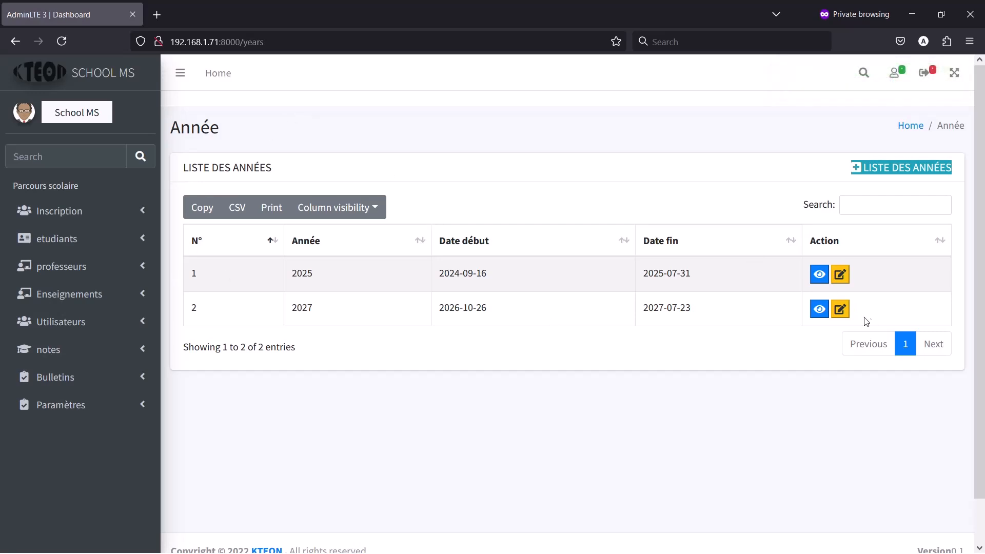
- Open the class creation form to view its name and code fields
{"action": "left_click", "coordinate": [122, 216]}
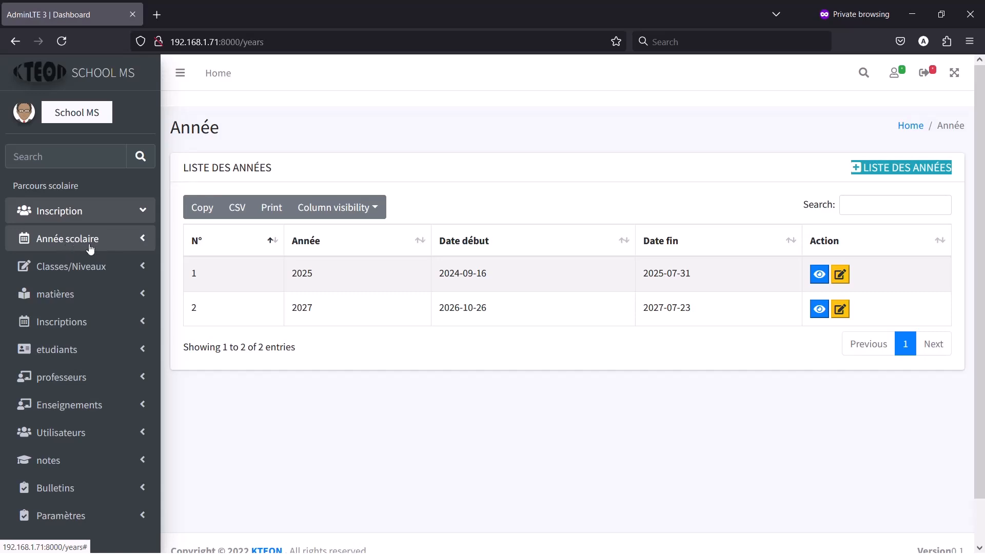
{"action": "left_click", "coordinate": [96, 266]}
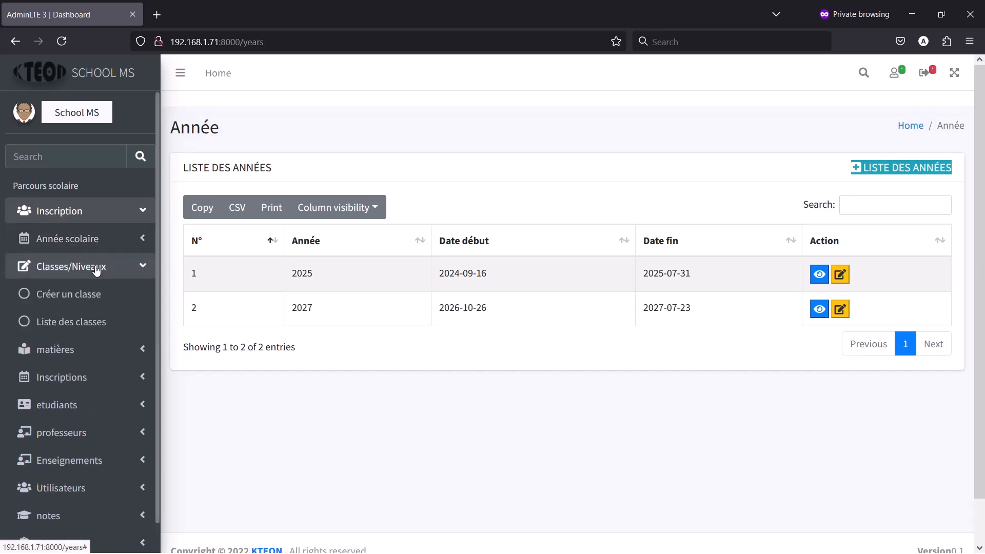
{"action": "left_click", "coordinate": [79, 301]}
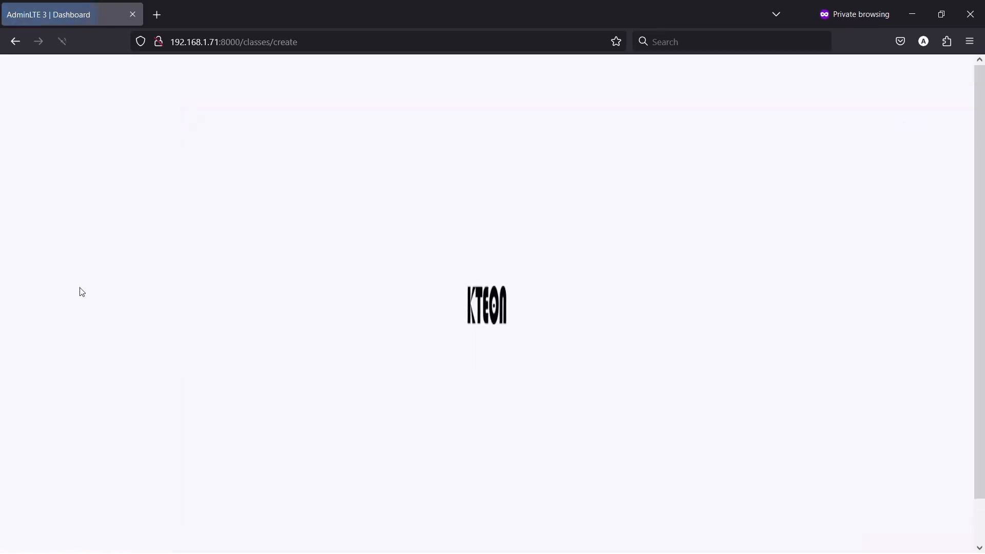
{"action": "left_click", "coordinate": [255, 224]}
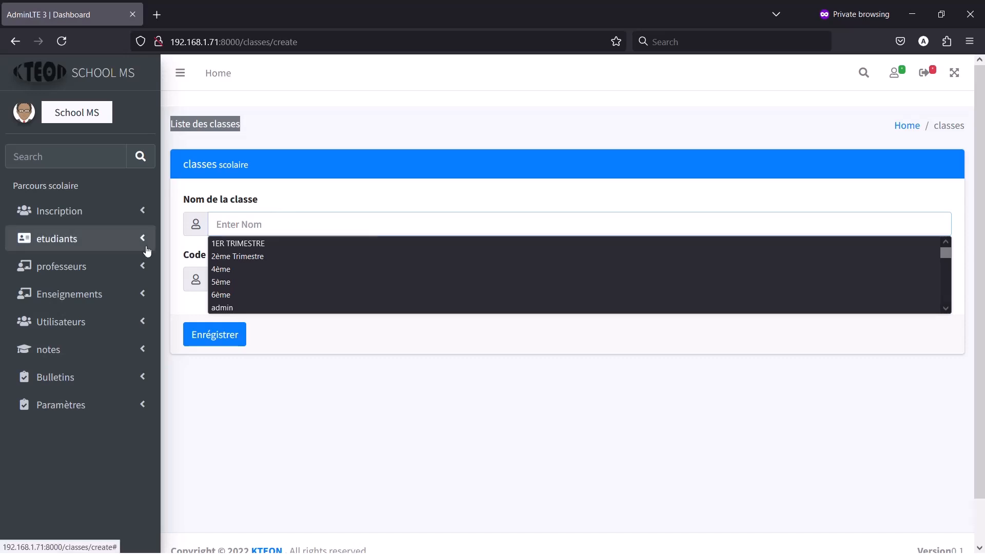
- Display the list of existing classes
{"action": "left_click", "coordinate": [123, 221]}
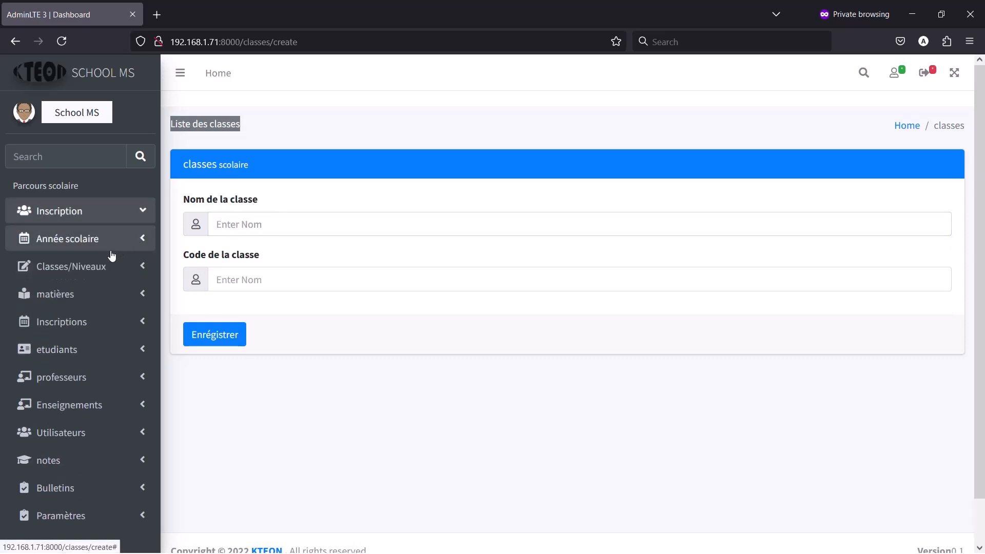
{"action": "left_click", "coordinate": [120, 276]}
{"action": "left_click", "coordinate": [89, 318]}
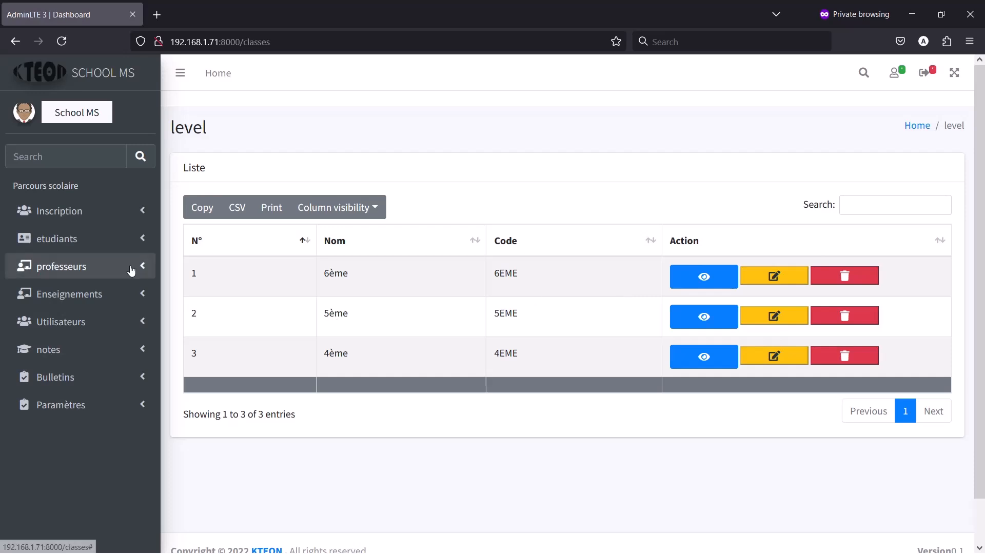
- Display the list of school subjects (matières)
{"action": "left_click", "coordinate": [94, 214]}
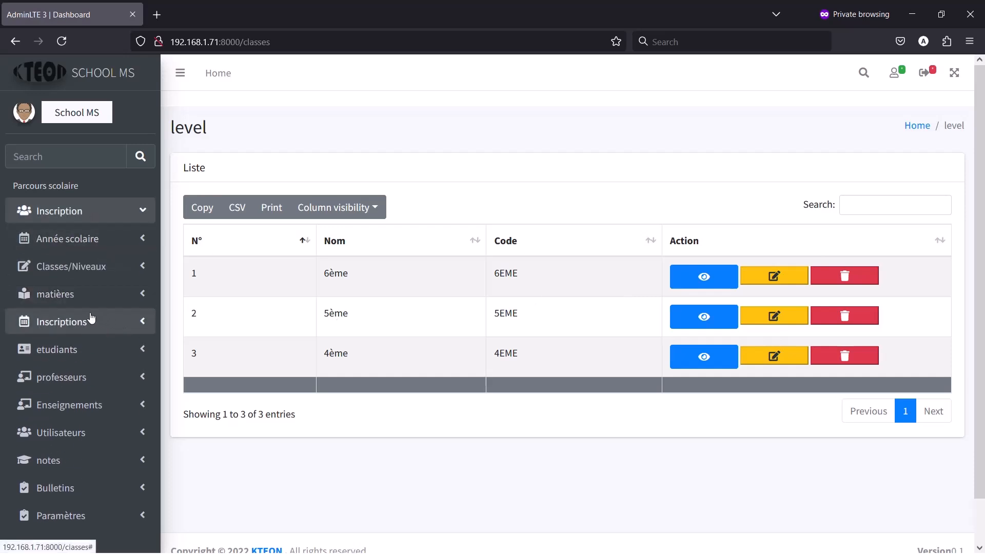
{"action": "left_click", "coordinate": [72, 298]}
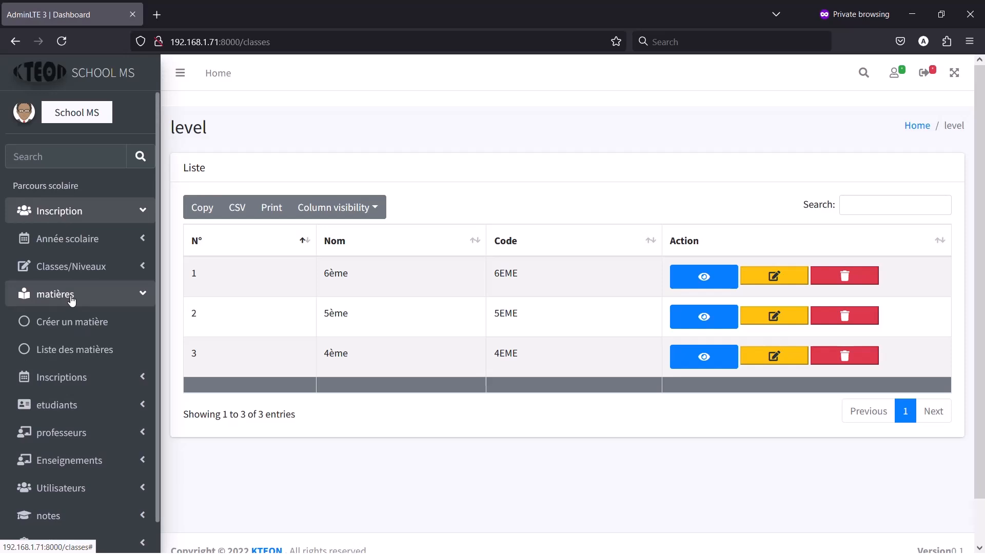
{"action": "left_click", "coordinate": [74, 349]}
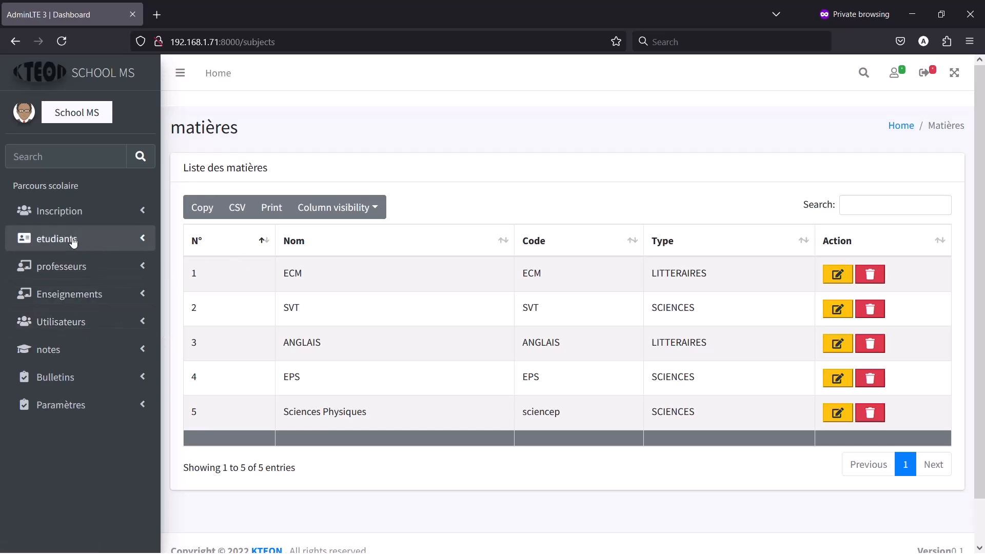
- Display the list of student enrollments (Inscriptions)
{"action": "left_click", "coordinate": [60, 215]}
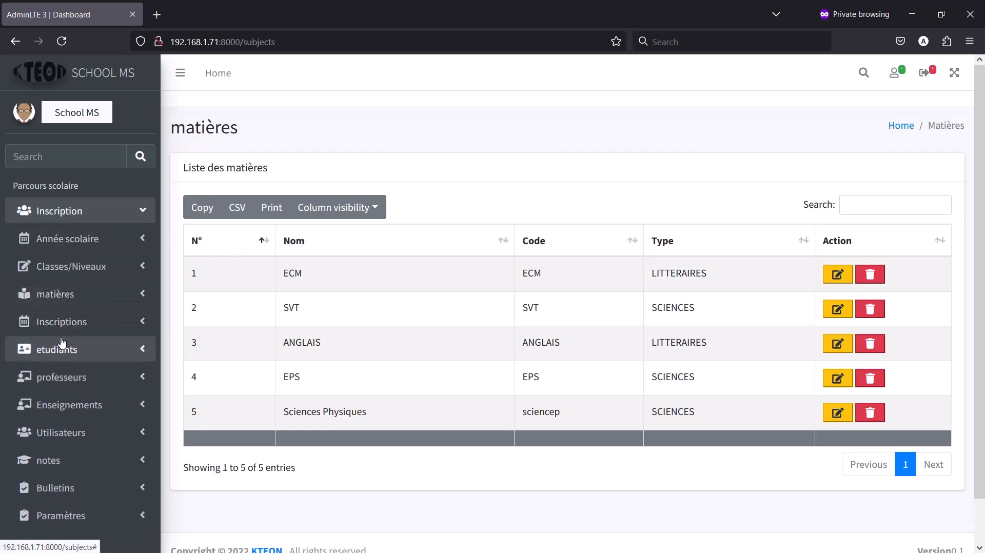
{"action": "left_click", "coordinate": [58, 323]}
{"action": "left_click", "coordinate": [77, 375]}
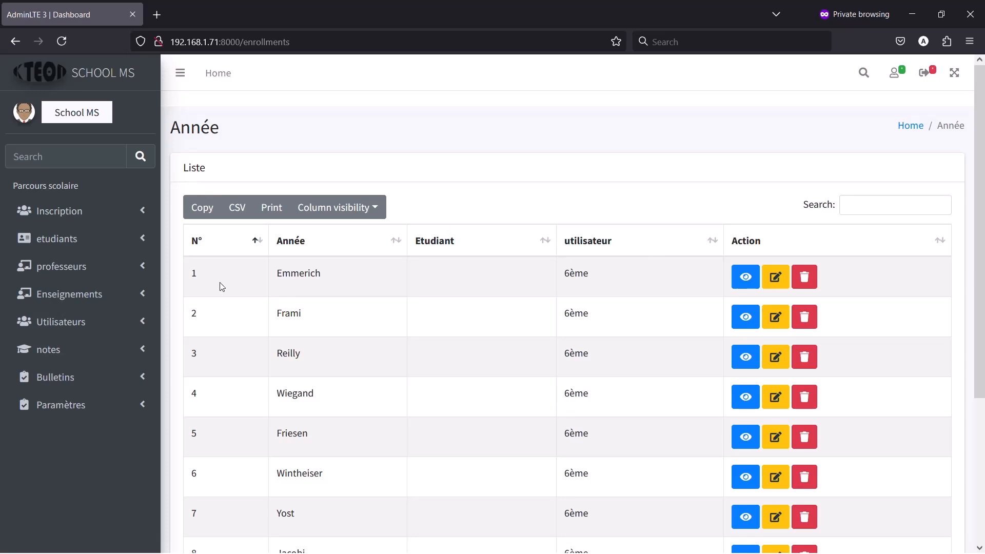
- Open the student registration form and review its fields, from personal details to guardians, previous school and report card
{"action": "left_click", "coordinate": [90, 212]}
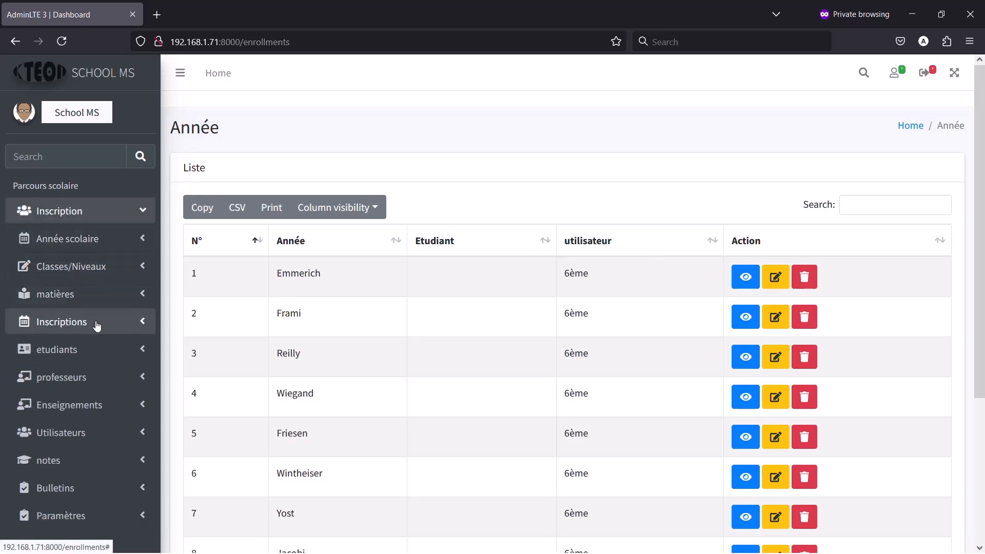
{"action": "left_click", "coordinate": [79, 348]}
{"action": "left_click", "coordinate": [75, 378]}
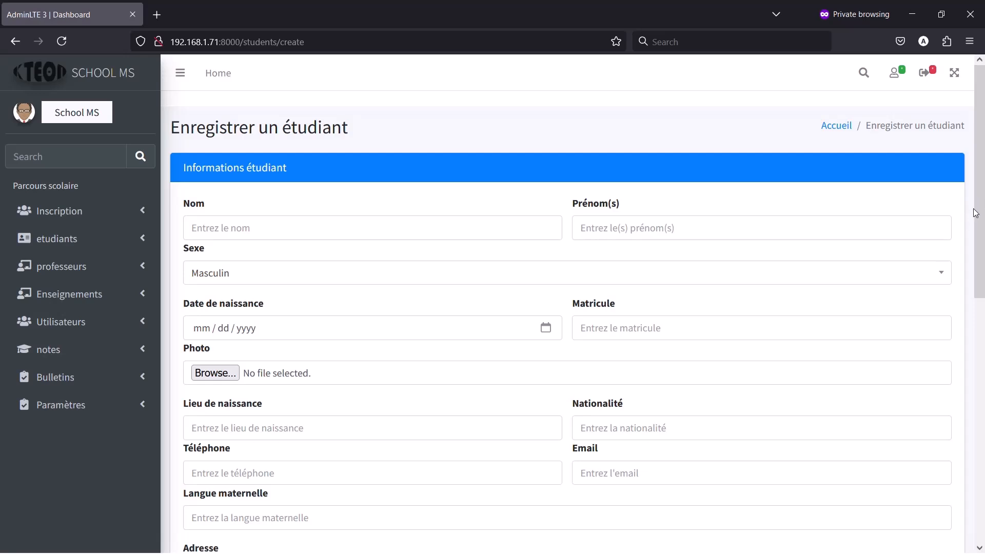
{"action": "left_click_drag", "start_coordinate": [978, 214], "coordinate": [980, 292]}
{"action": "left_click", "coordinate": [780, 167]}
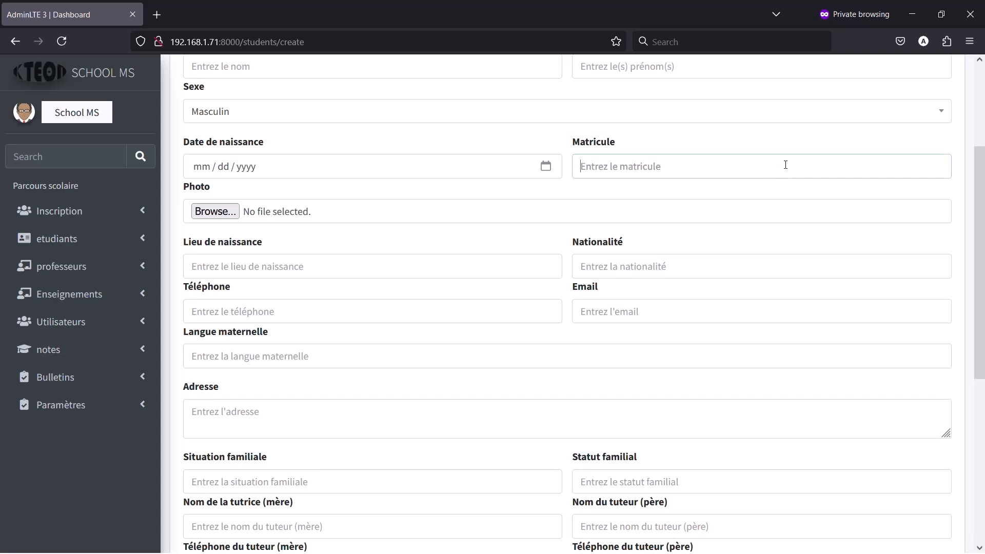
{"action": "left_click_drag", "start_coordinate": [973, 190], "coordinate": [930, 369]}
{"action": "scroll", "coordinate": [928, 353], "scroll_direction": "up", "scroll_amount": 10}
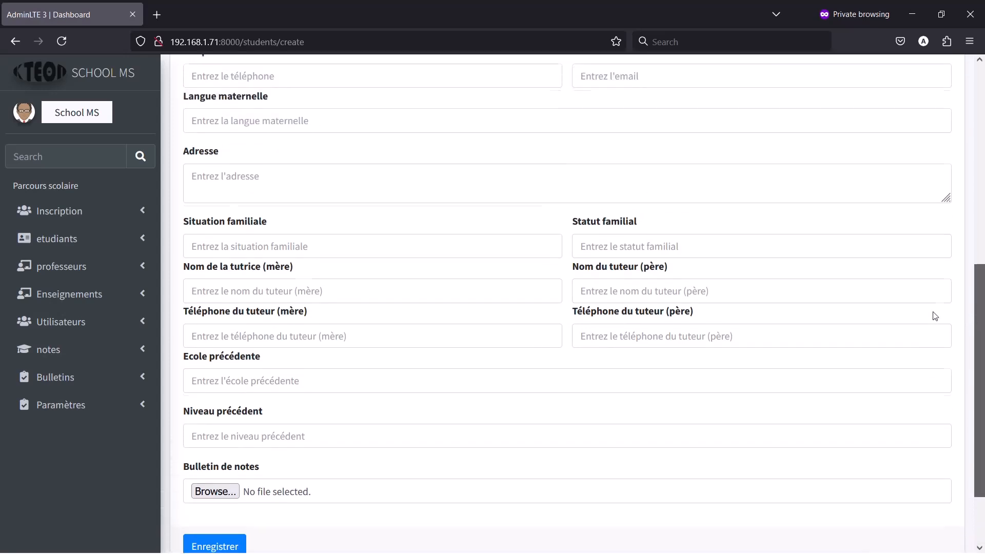
- Display the list of students (etudiants)
{"action": "left_click", "coordinate": [98, 218]}
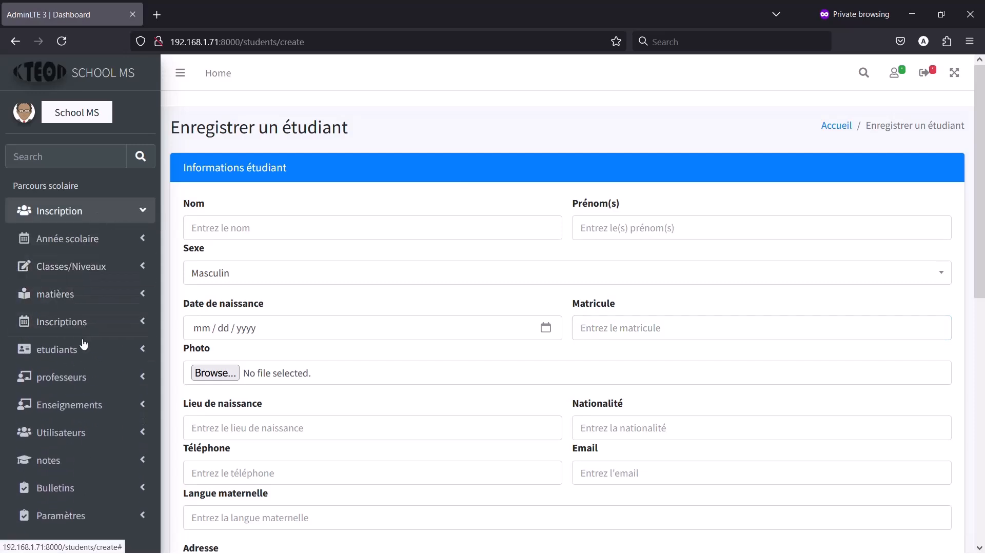
{"action": "left_click", "coordinate": [80, 349]}
{"action": "left_click", "coordinate": [81, 404]}
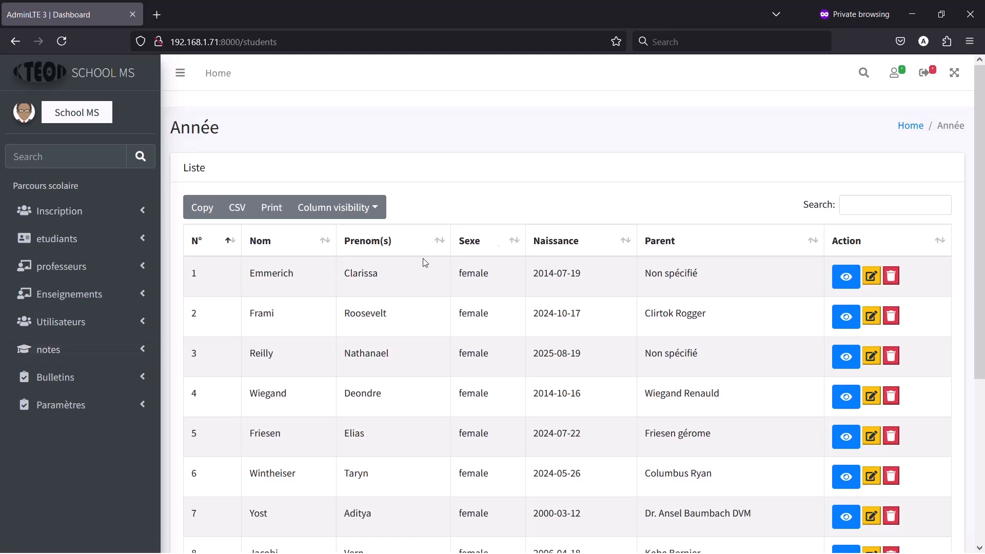
- View the detail record of the first student in the list and look through its fields
{"action": "left_click", "coordinate": [847, 279]}
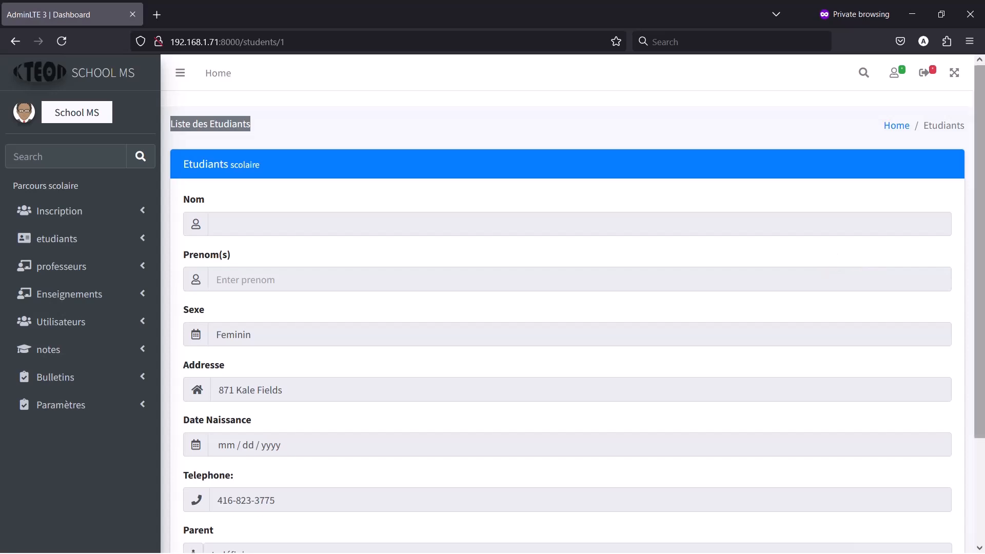
{"action": "scroll", "coordinate": [981, 206], "scroll_direction": "down", "scroll_amount": 5}
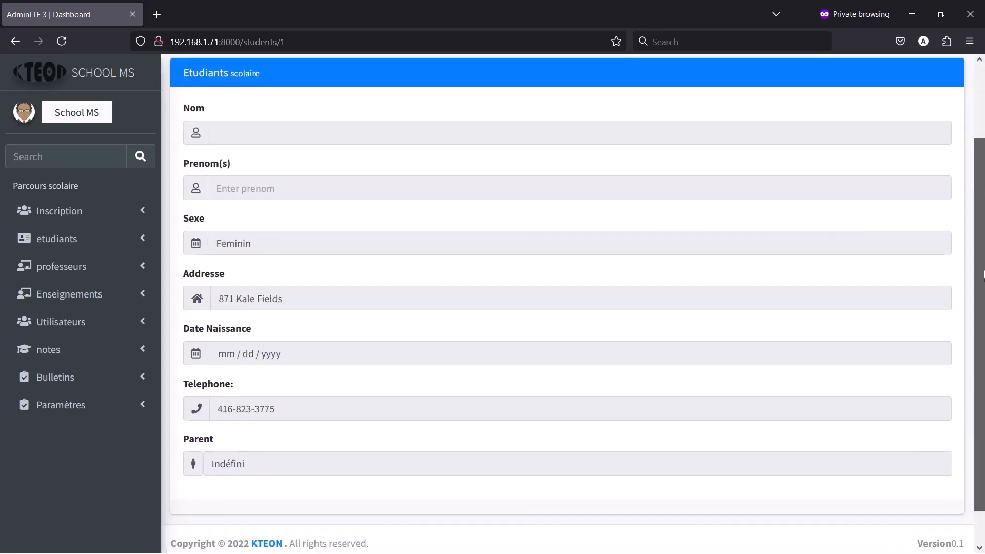
{"action": "scroll", "coordinate": [634, 262], "scroll_direction": "up", "scroll_amount": 1}
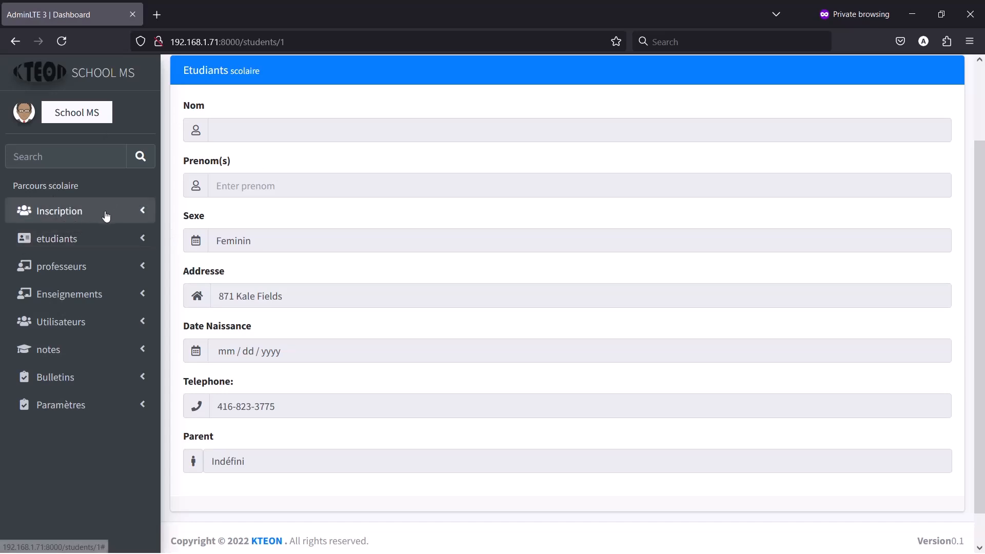
- Return from the student's record to the list of students
{"action": "left_click", "coordinate": [66, 213]}
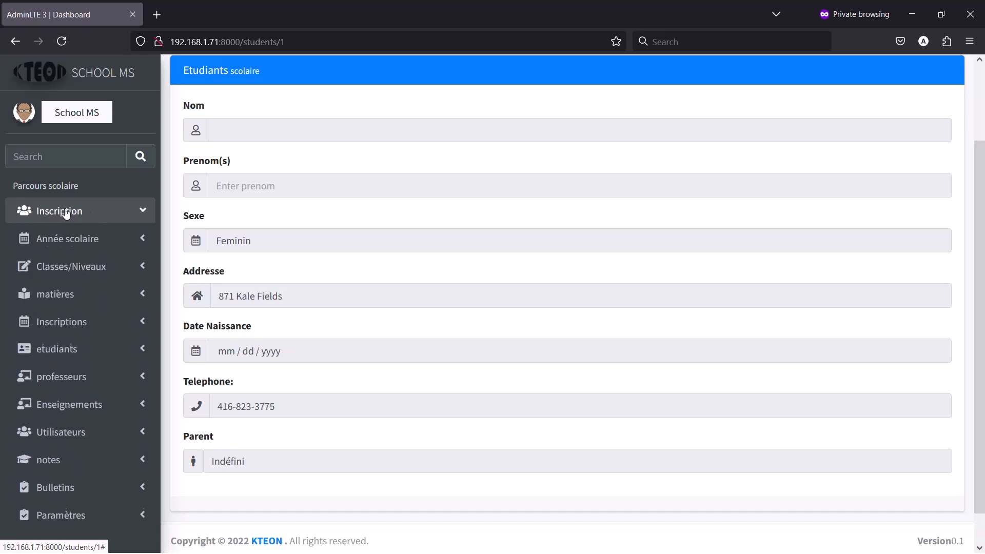
{"action": "left_click", "coordinate": [66, 213]}
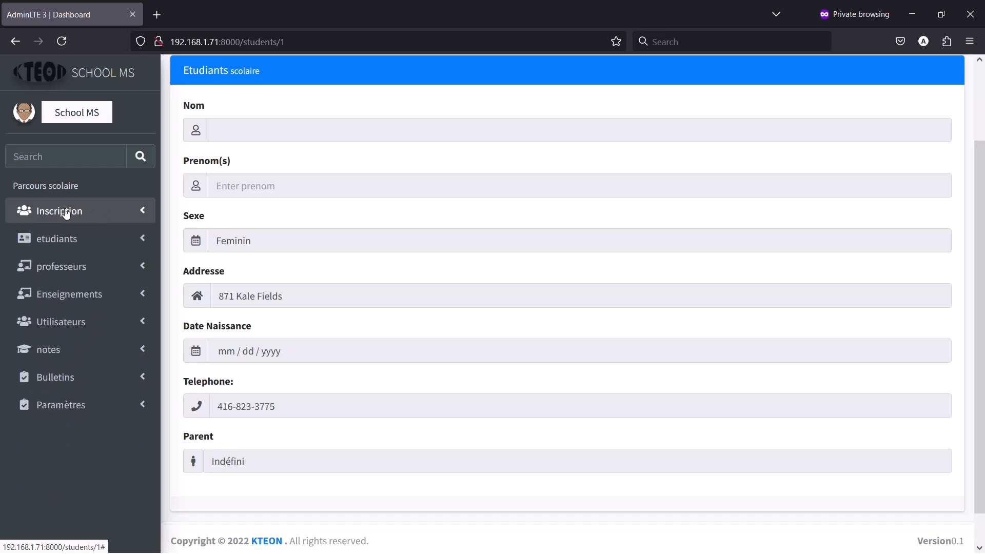
{"action": "left_click", "coordinate": [67, 244]}
{"action": "left_click", "coordinate": [67, 245]}
{"action": "left_click", "coordinate": [66, 246]}
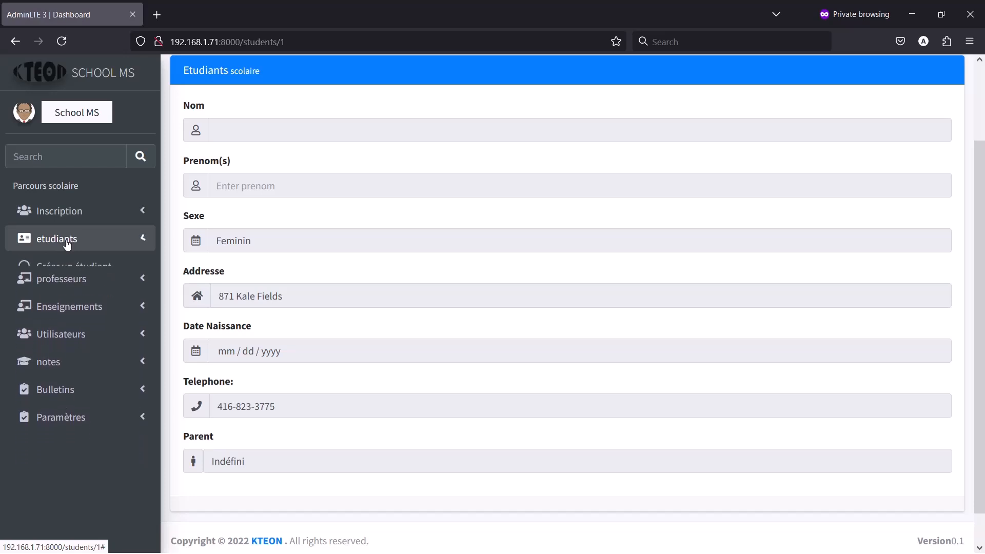
{"action": "left_click", "coordinate": [78, 292]}
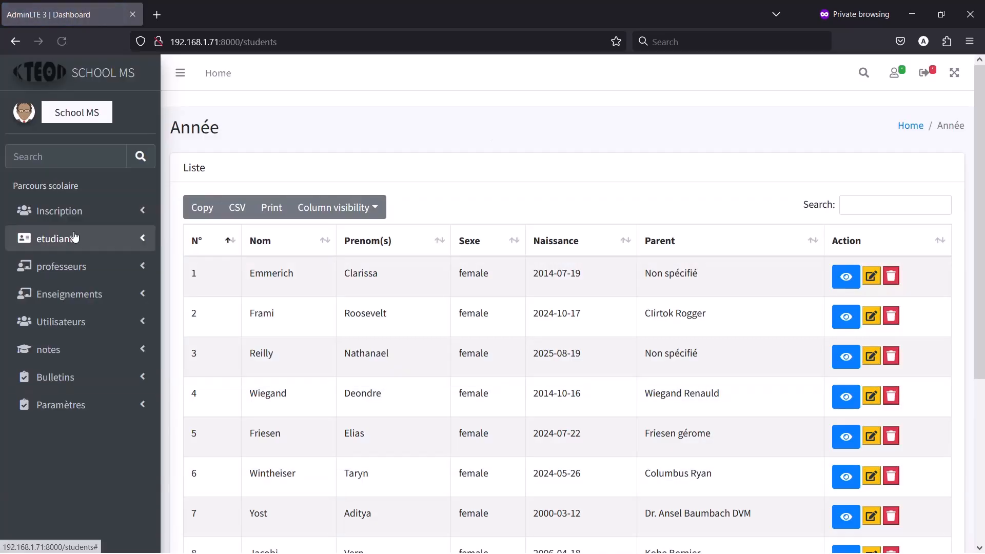
- Open the teacher creation form (Créer un professeur) and review its fields down to the diploma upload
{"action": "left_click", "coordinate": [62, 276]}
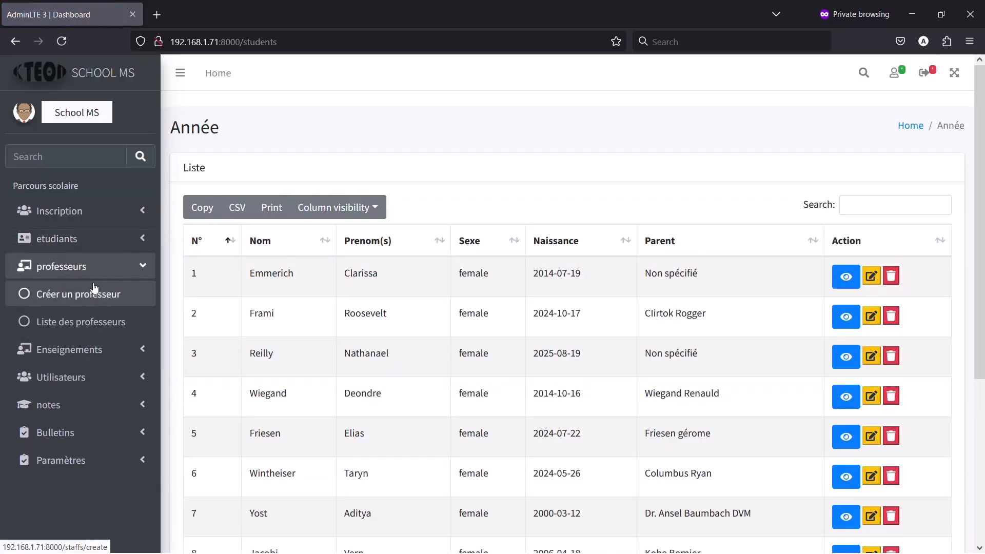
{"action": "left_click", "coordinate": [67, 324]}
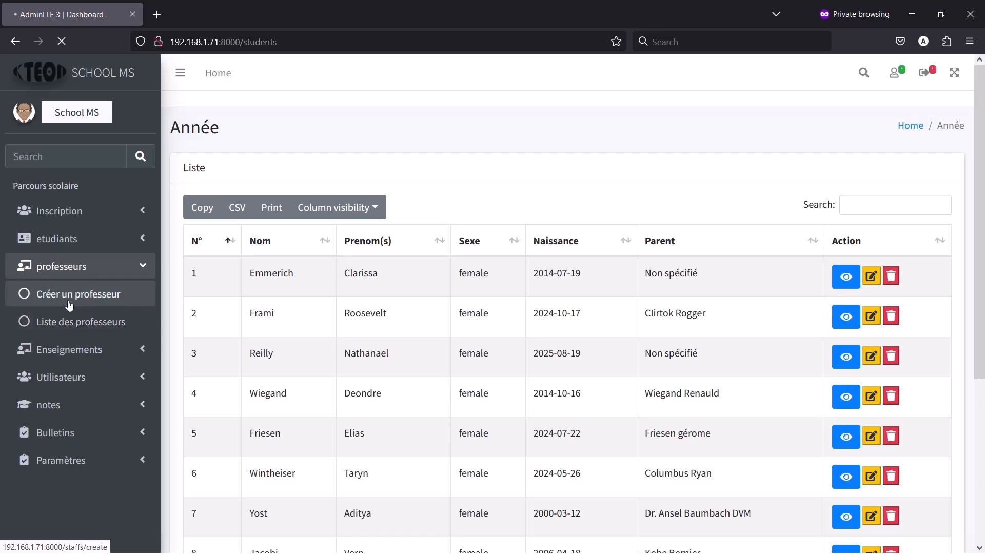
{"action": "left_click", "coordinate": [70, 300]}
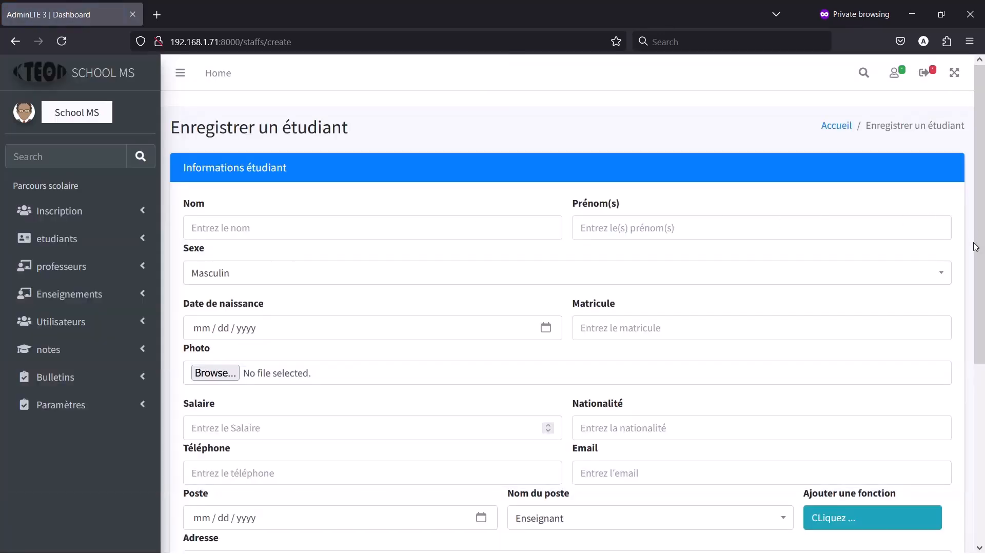
{"action": "scroll", "coordinate": [975, 246], "scroll_direction": "down", "scroll_amount": 3}
{"action": "scroll", "coordinate": [736, 264], "scroll_direction": "up", "scroll_amount": 3}
{"action": "scroll", "coordinate": [736, 264], "scroll_direction": "down", "scroll_amount": 3}
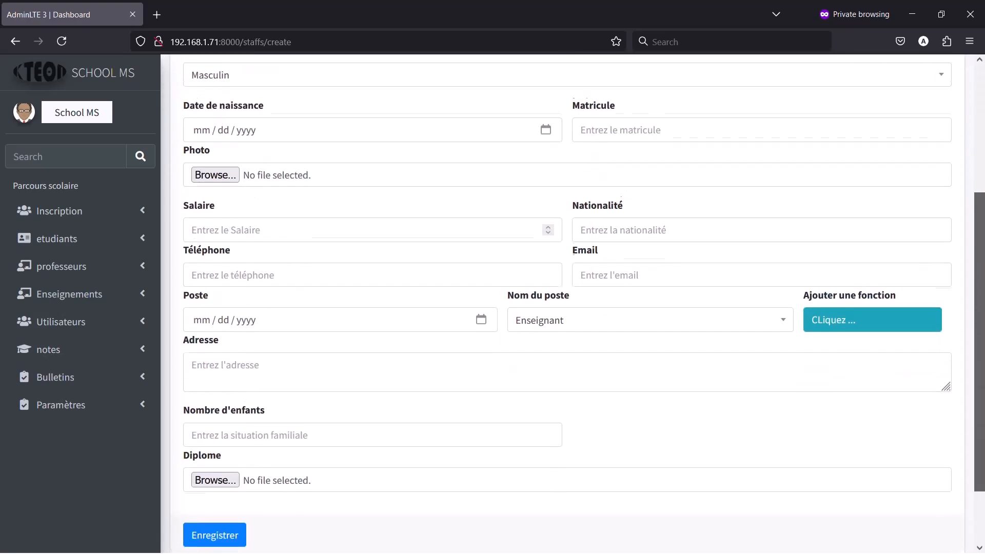
{"action": "scroll", "coordinate": [735, 263], "scroll_direction": "up", "scroll_amount": 2}
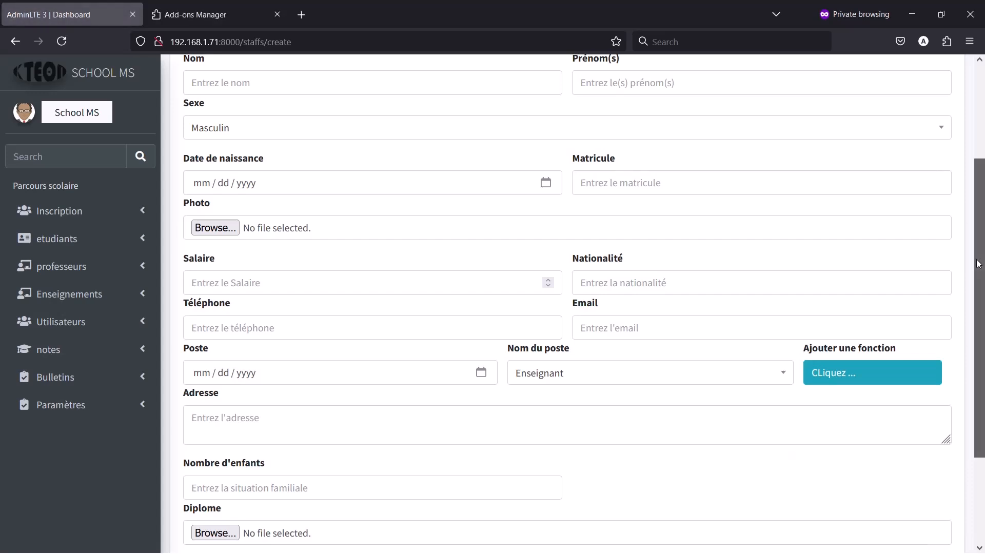
- Enter the teacher's last name and first name and choose Masculin as the sex
{"action": "scroll", "coordinate": [543, 228], "scroll_direction": "up", "scroll_amount": 3}
{"action": "left_click", "coordinate": [398, 224]}
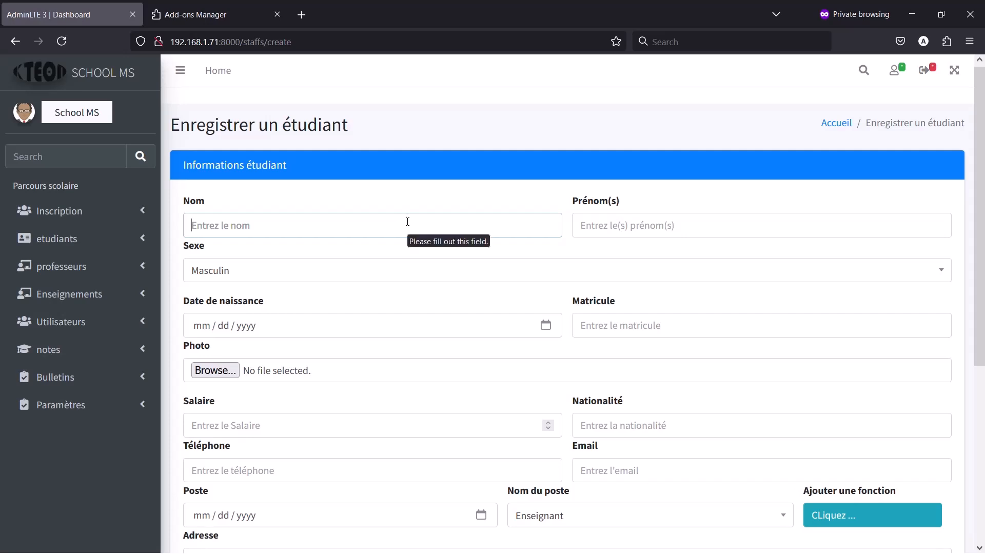
{"action": "type", "text": "ALERT"}
{"action": "left_click", "coordinate": [622, 226]}
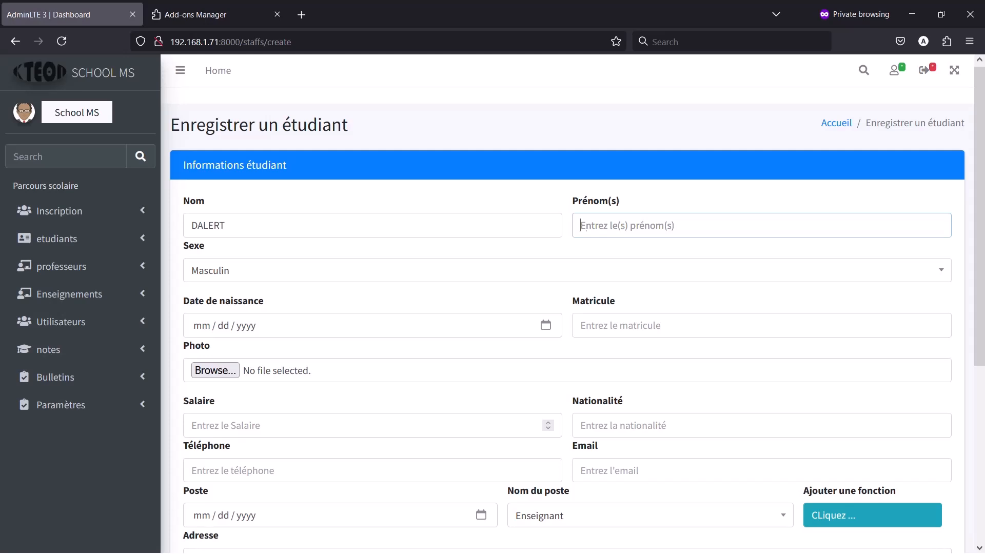
{"action": "type", "text": "Rodri"}
{"action": "type", "text": "qu"}
{"action": "key", "text": "BackSpace"}
{"action": "key", "text": "BackSpace"}
{"action": "key", "text": "BackSpace"}
{"action": "type", "text": "gue"}
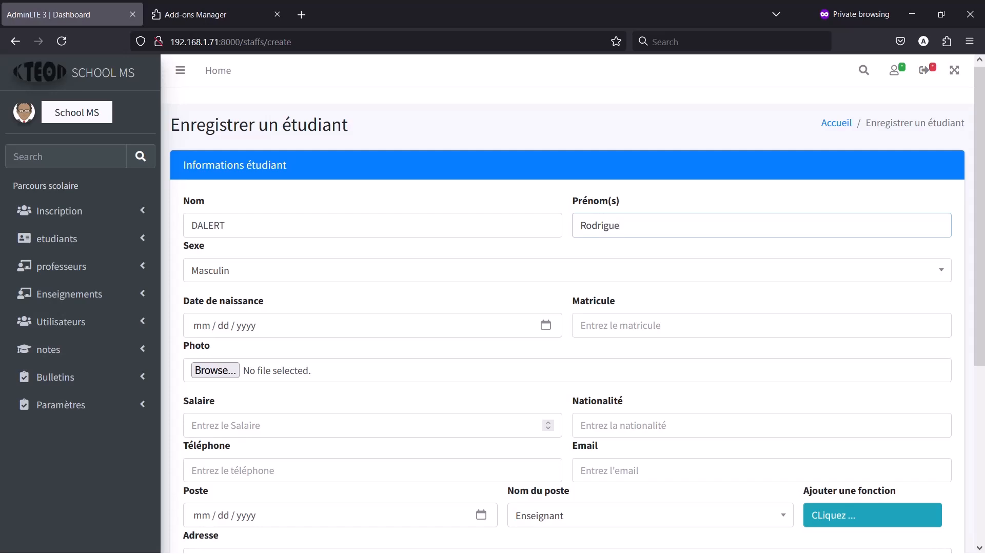
{"action": "left_click", "coordinate": [502, 274]}
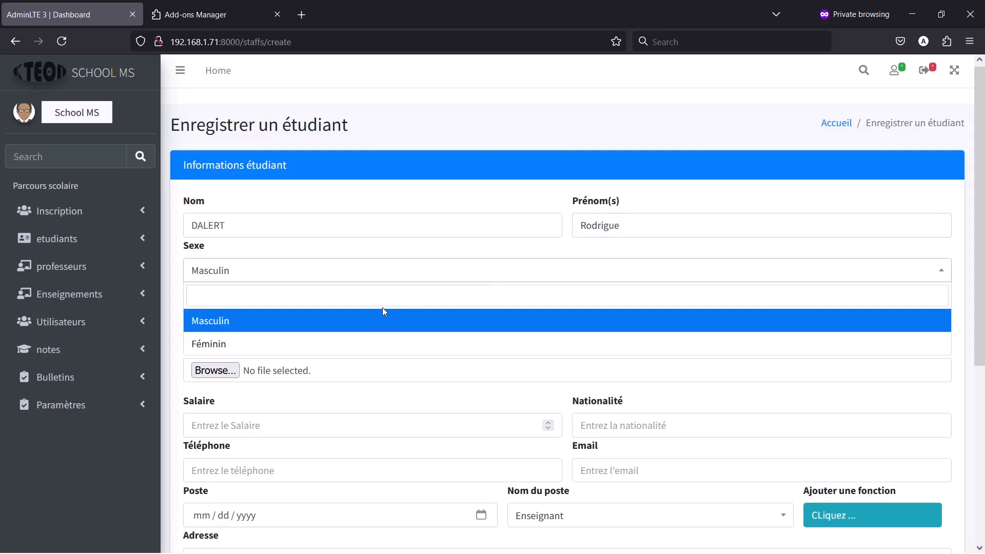
{"action": "left_click", "coordinate": [374, 321]}
- Set the teacher's date of birth by choosing the year, month and day in the calendar
{"action": "left_click", "coordinate": [319, 330]}
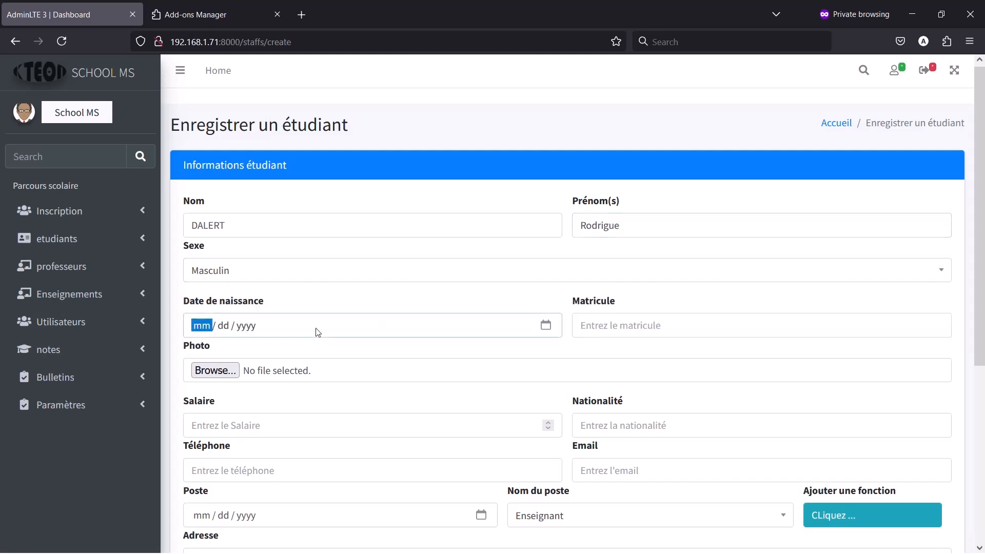
{"action": "left_click", "coordinate": [546, 325]}
{"action": "left_click", "coordinate": [297, 361]}
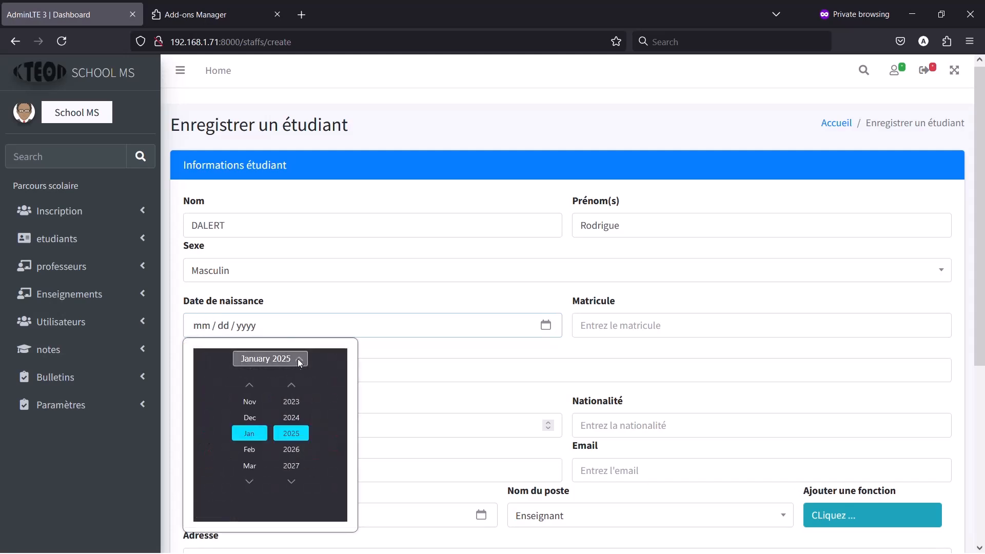
{"action": "left_click", "coordinate": [299, 361]}
{"action": "left_click", "coordinate": [298, 361]}
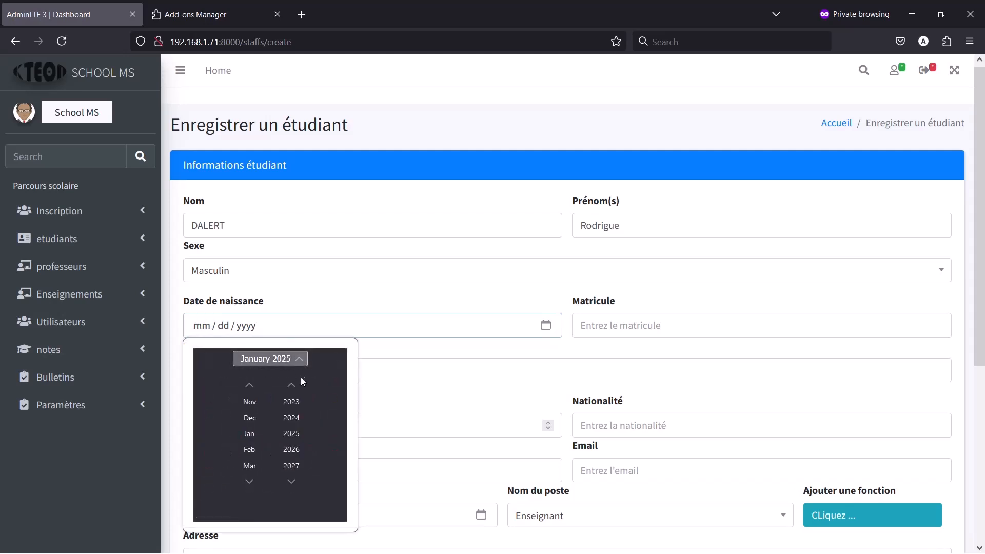
{"action": "left_click", "coordinate": [292, 385]}
{"action": "left_click", "coordinate": [292, 385]}
{"action": "left_click", "coordinate": [292, 386]}
{"action": "left_click", "coordinate": [292, 385]}
{"action": "left_click", "coordinate": [292, 385]}
{"action": "left_click", "coordinate": [293, 386]}
{"action": "left_click", "coordinate": [293, 385]}
{"action": "left_click", "coordinate": [292, 386]}
{"action": "left_click", "coordinate": [292, 386]}
{"action": "left_click", "coordinate": [292, 386]}
{"action": "left_click", "coordinate": [292, 385]}
{"action": "left_click", "coordinate": [292, 386]}
{"action": "left_click", "coordinate": [292, 386]}
{"action": "left_click", "coordinate": [292, 386]}
{"action": "left_click", "coordinate": [292, 385]}
{"action": "left_click", "coordinate": [292, 386]}
{"action": "left_click", "coordinate": [292, 385]}
{"action": "left_click", "coordinate": [292, 386]}
{"action": "left_click", "coordinate": [292, 385]}
{"action": "left_click", "coordinate": [292, 386]}
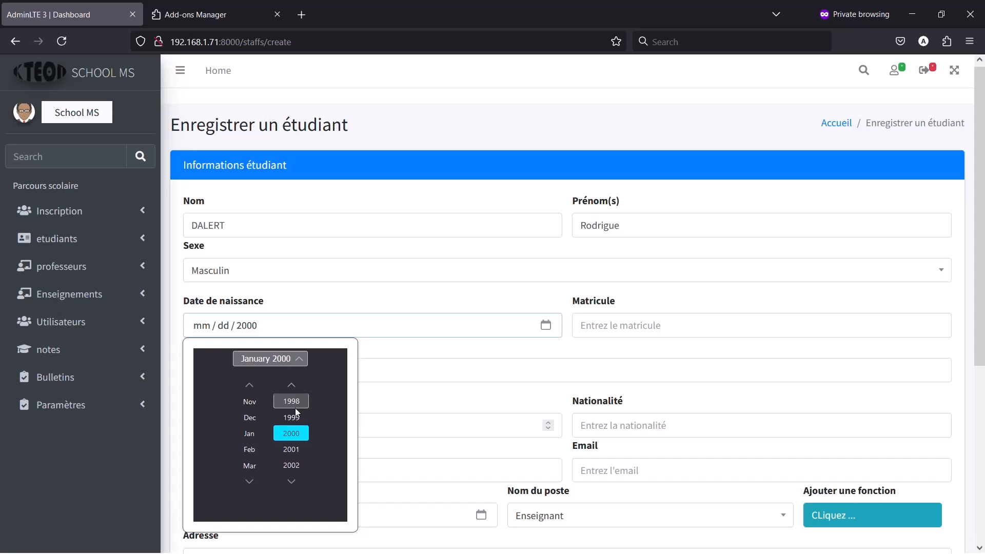
{"action": "left_click", "coordinate": [291, 401]}
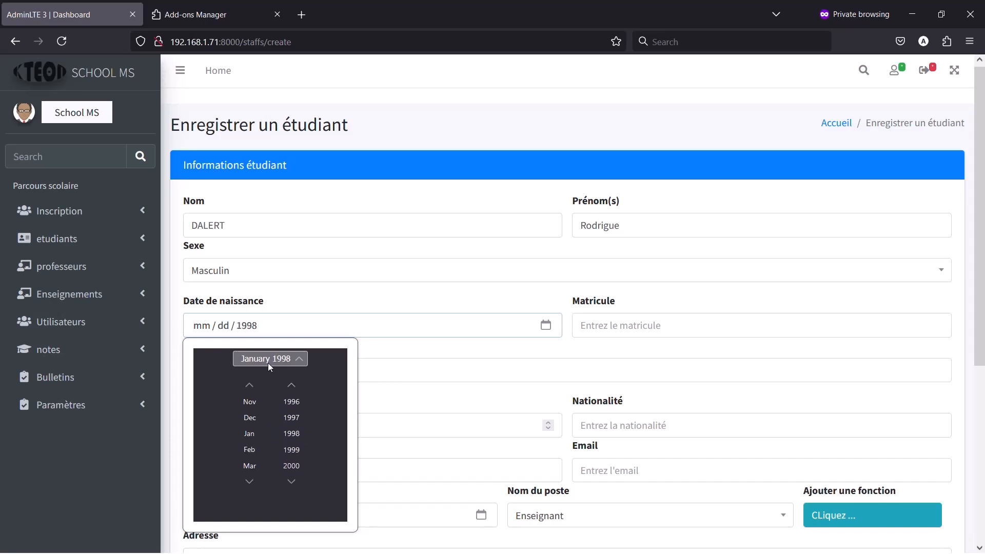
{"action": "left_click", "coordinate": [249, 417]}
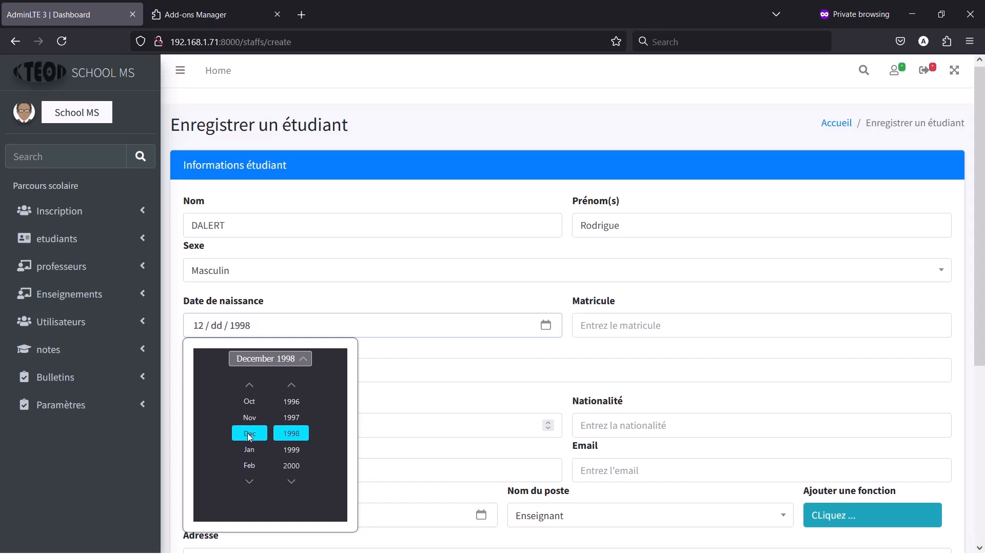
{"action": "left_click", "coordinate": [285, 362]}
{"action": "left_click", "coordinate": [270, 416]}
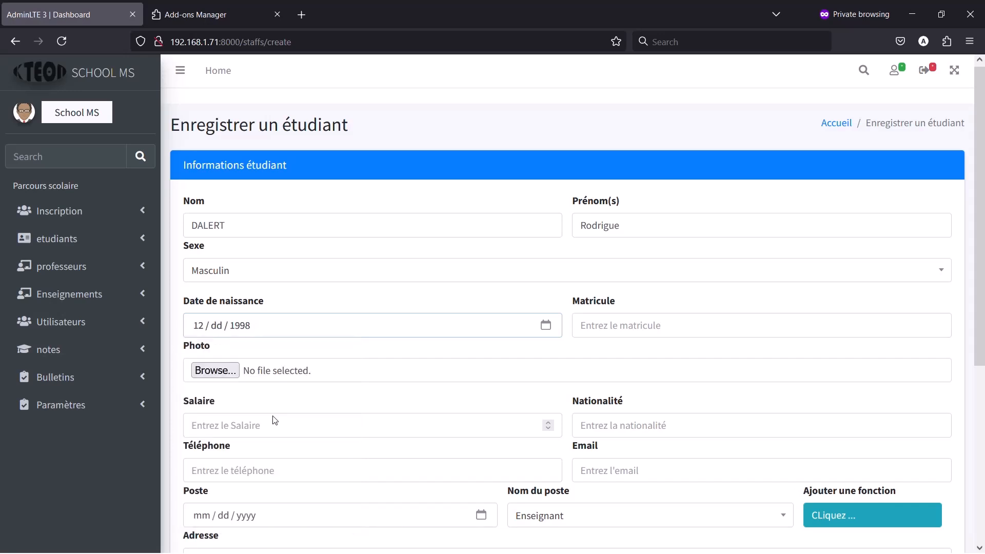
- Enter the teacher's registration number as the Matricule
{"action": "left_click", "coordinate": [661, 323]}
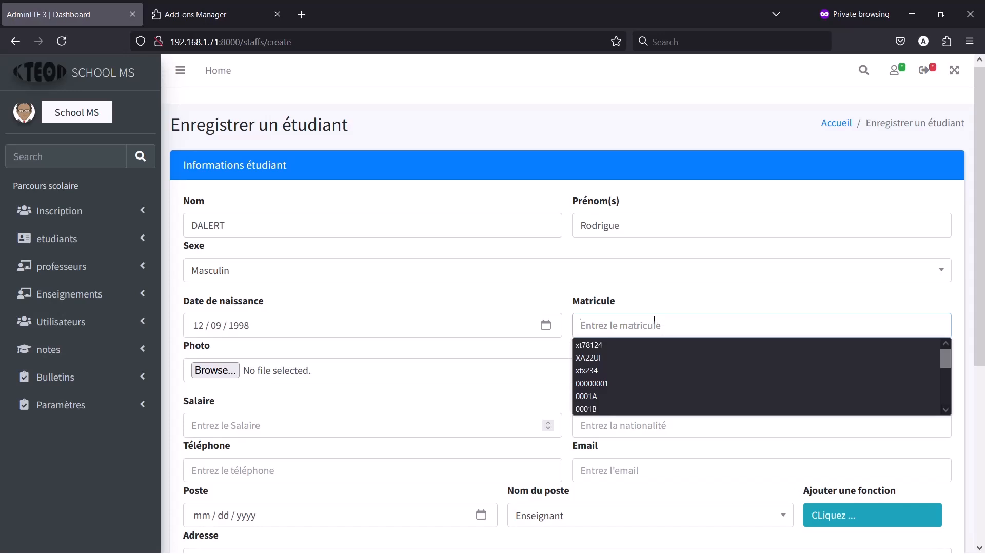
{"action": "left_click", "coordinate": [610, 322]}
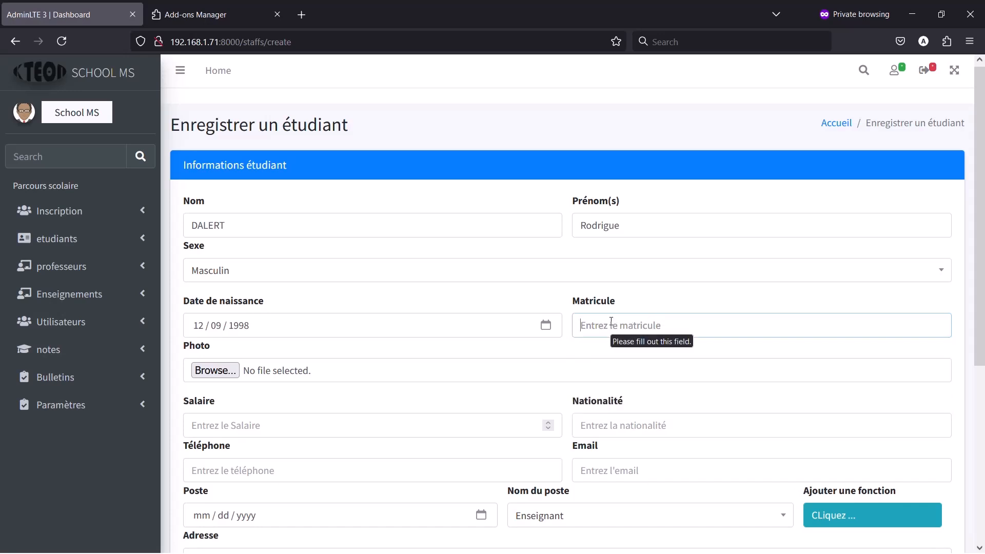
{"action": "type", "text": "FT12345"}
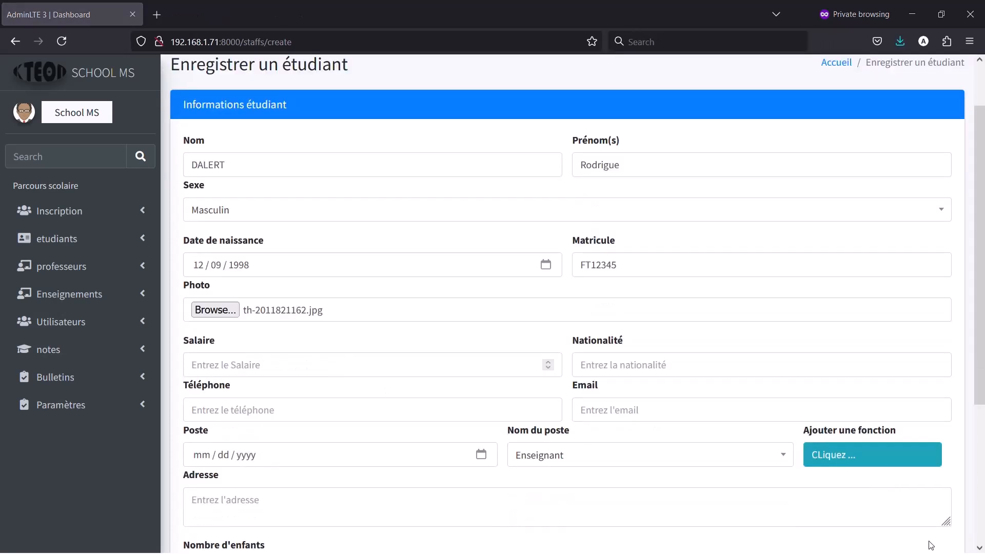
- Set the teacher's salary to 220000 and the nationality to togo
{"action": "left_click", "coordinate": [467, 366]}
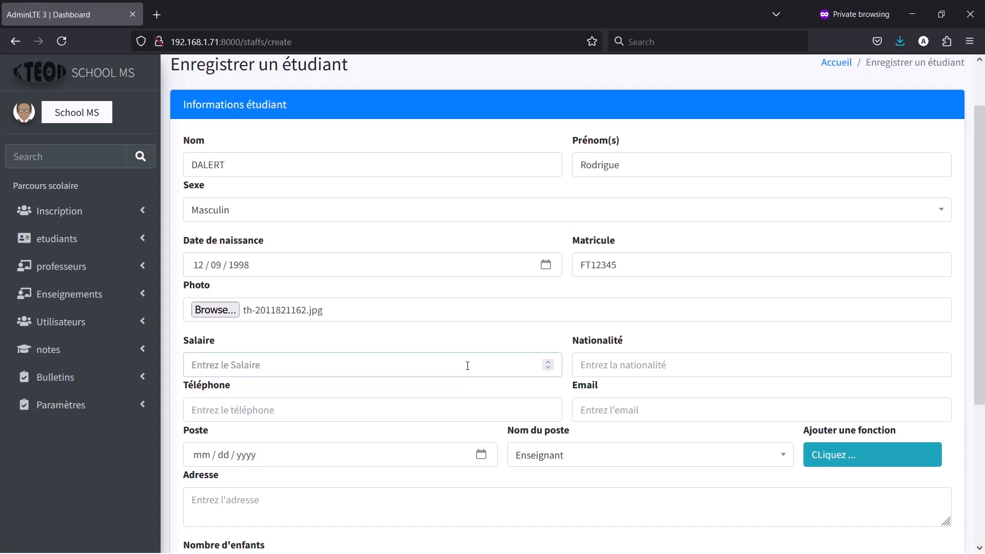
{"action": "type", "text": "220000"}
{"action": "left_click", "coordinate": [649, 369]}
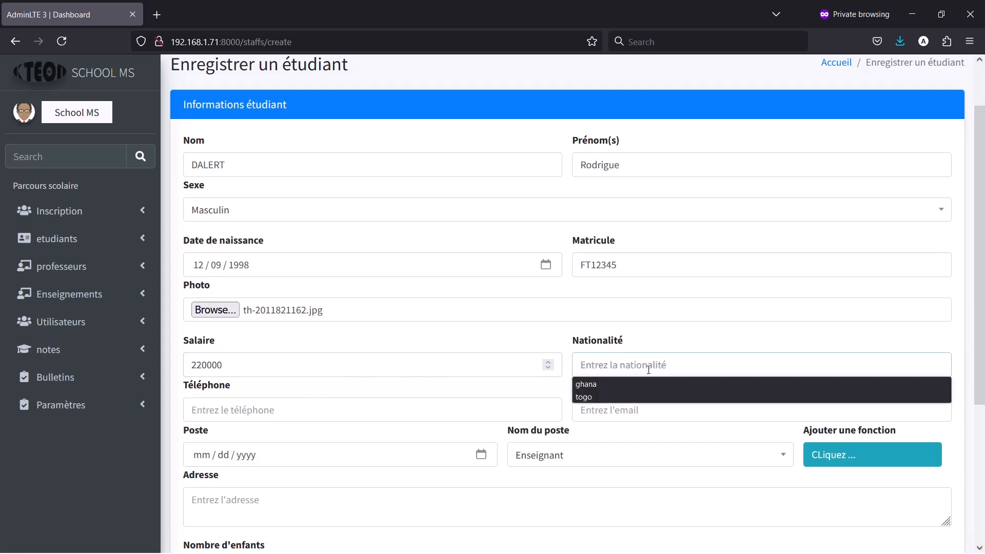
{"action": "left_click", "coordinate": [599, 398]}
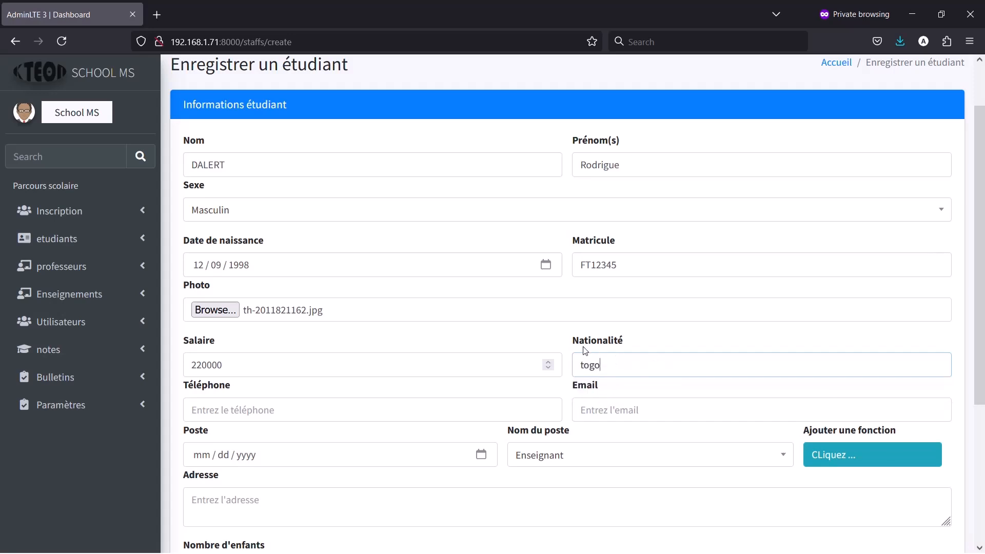
- Enter the teacher's phone number with its country code
{"action": "left_click", "coordinate": [238, 413]}
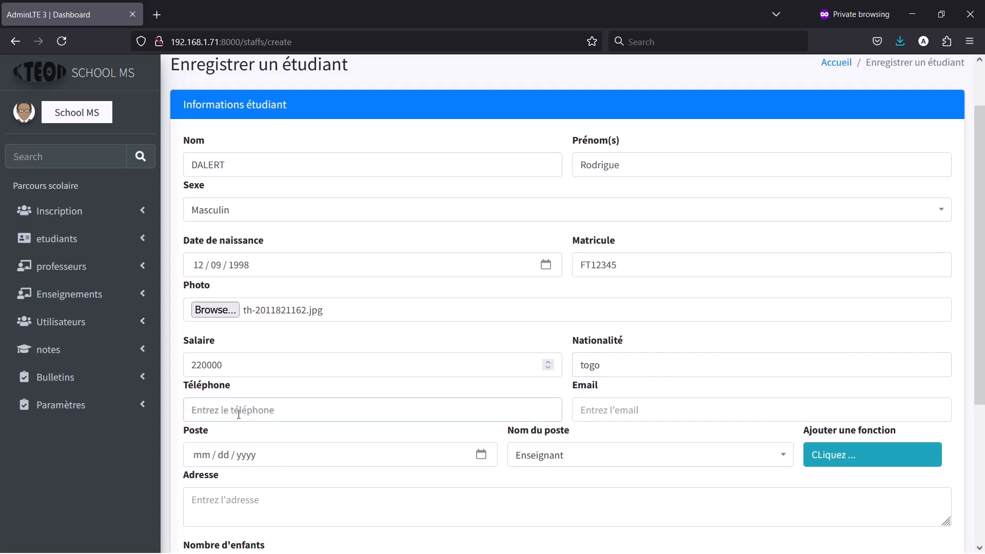
{"action": "type", "text": "+"}
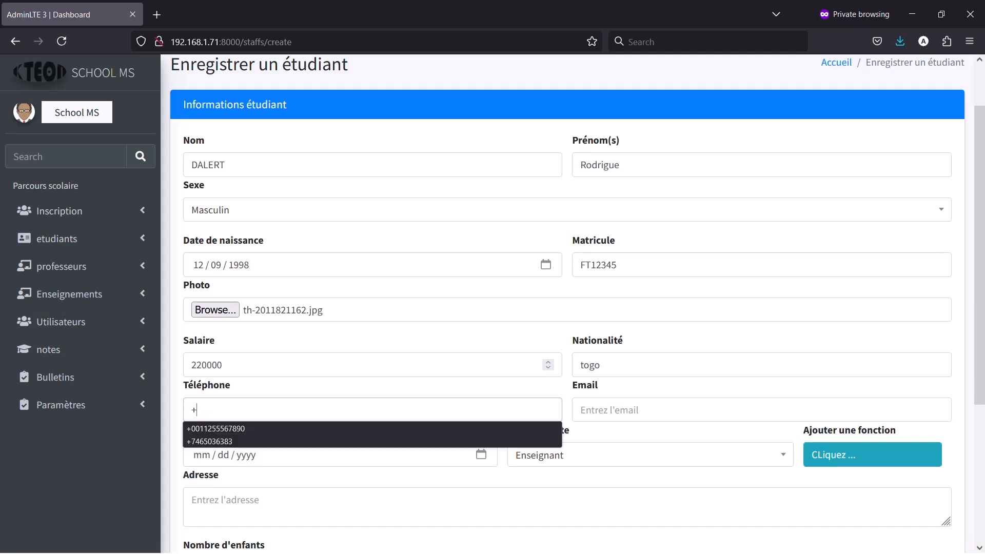
{"action": "type", "text": "228"}
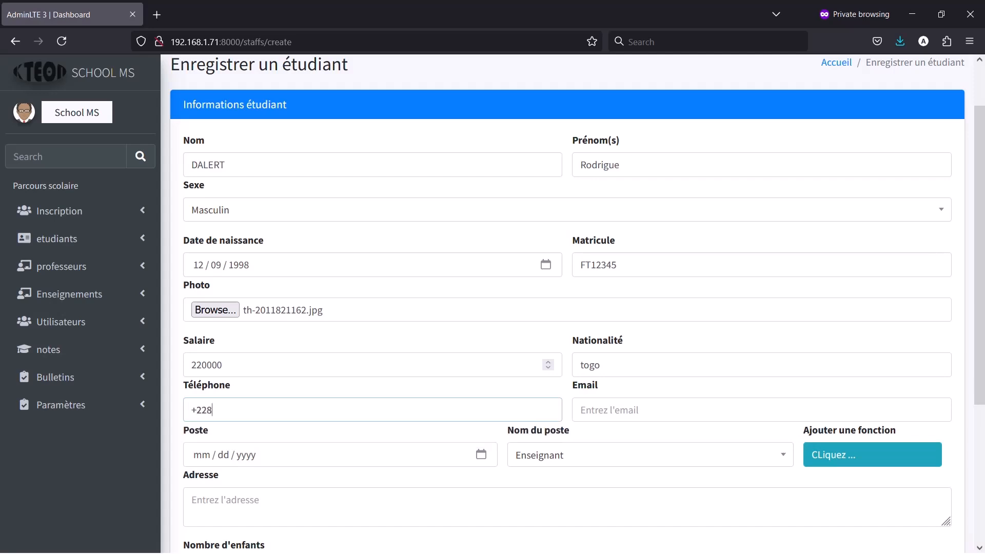
{"action": "type", "text": "12345678"}
- Set the teacher's post to Enseignant and its start date to January 1, 2025
{"action": "left_click", "coordinate": [659, 408]}
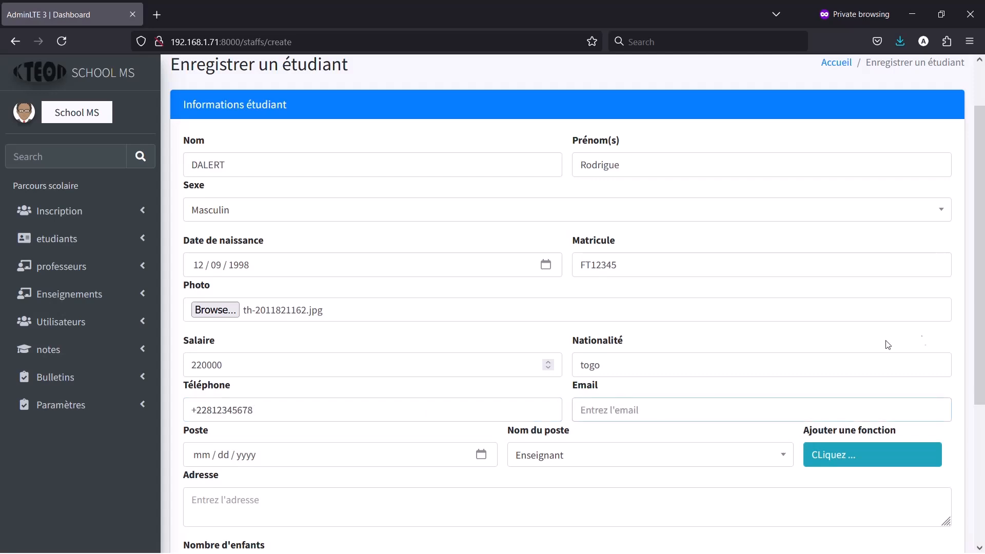
{"action": "scroll", "coordinate": [980, 344], "scroll_direction": "down", "scroll_amount": 3}
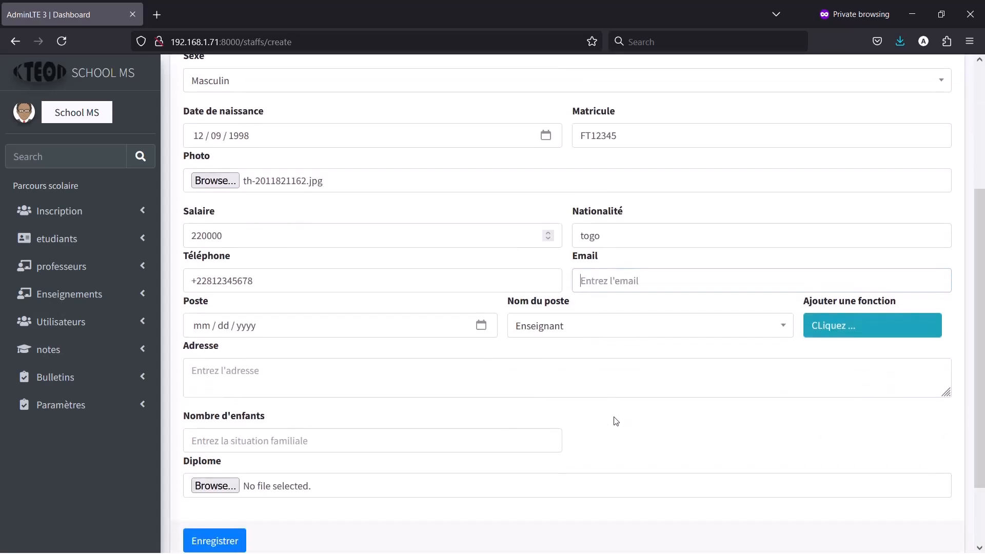
{"action": "left_click", "coordinate": [299, 332]}
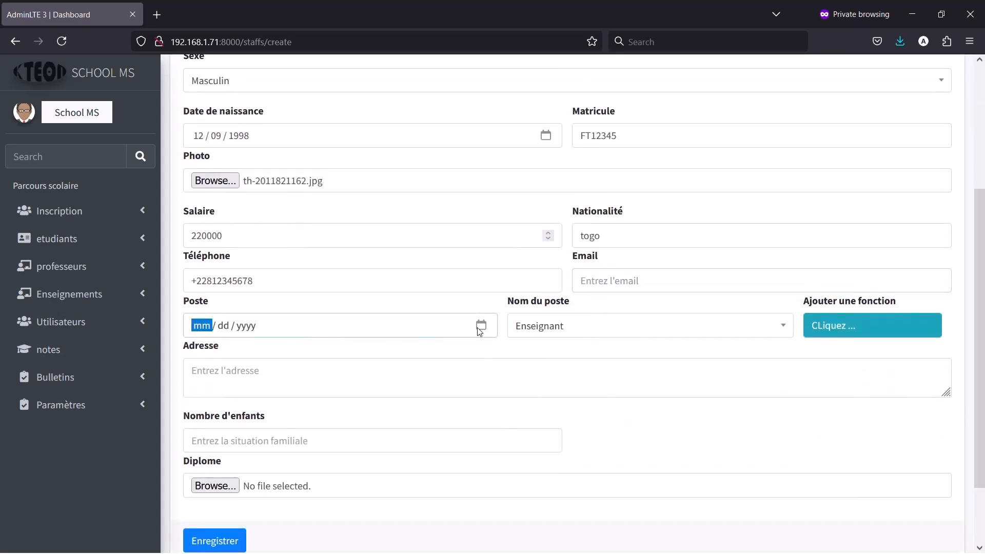
{"action": "left_click", "coordinate": [590, 328]}
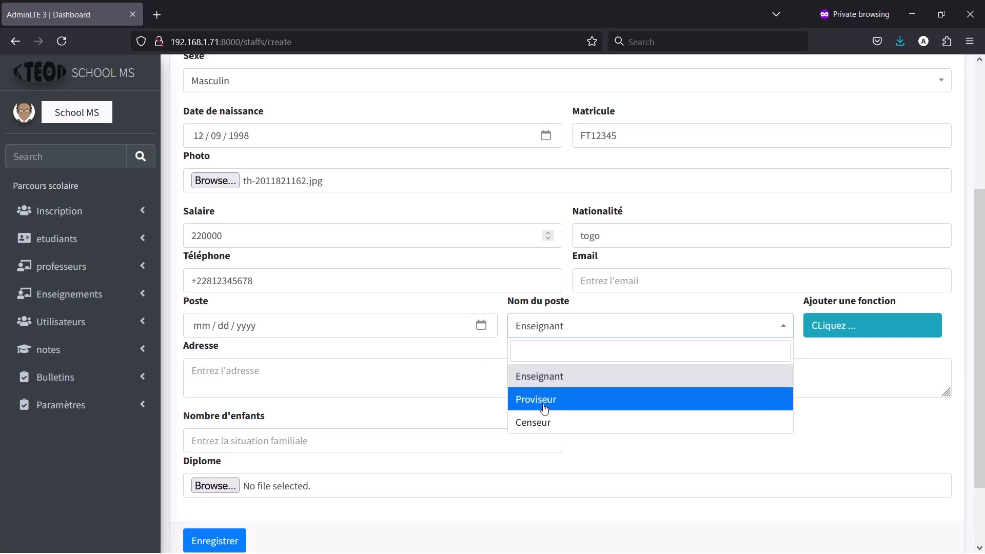
{"action": "left_click", "coordinate": [553, 376]}
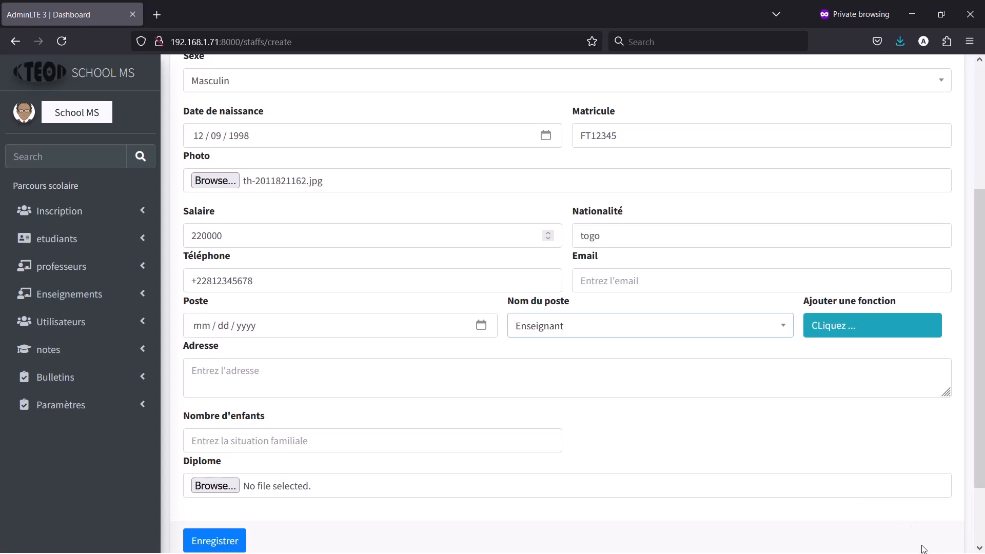
{"action": "left_click", "coordinate": [487, 328]}
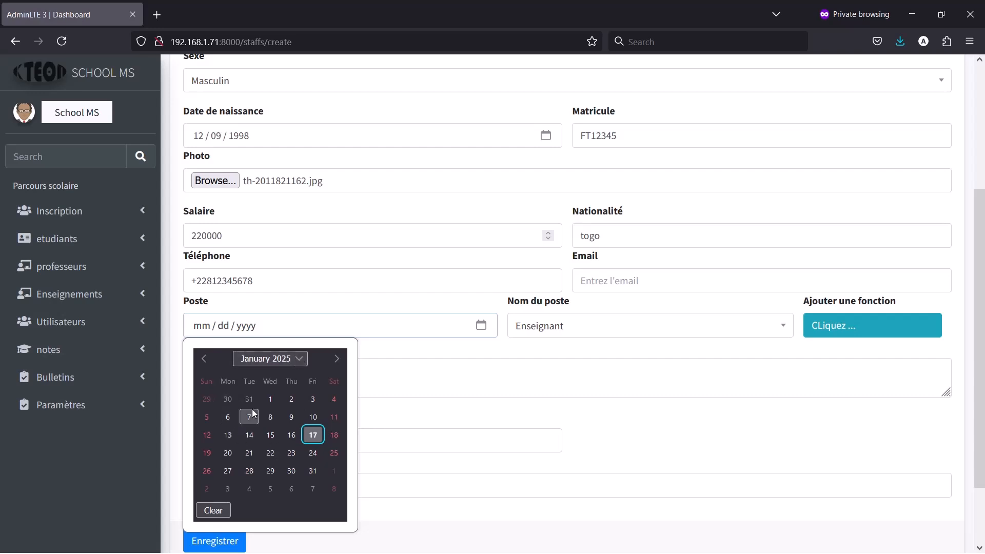
{"action": "left_click", "coordinate": [270, 400]}
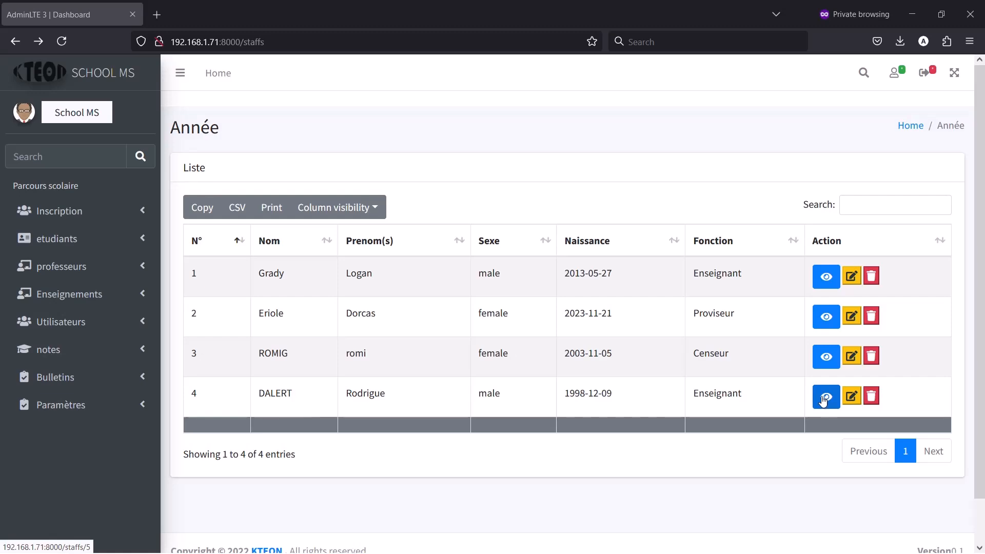
- Open the newly registered teacher's record for editing, review its details down to the diploma, and return to the staff list
{"action": "left_click", "coordinate": [851, 397]}
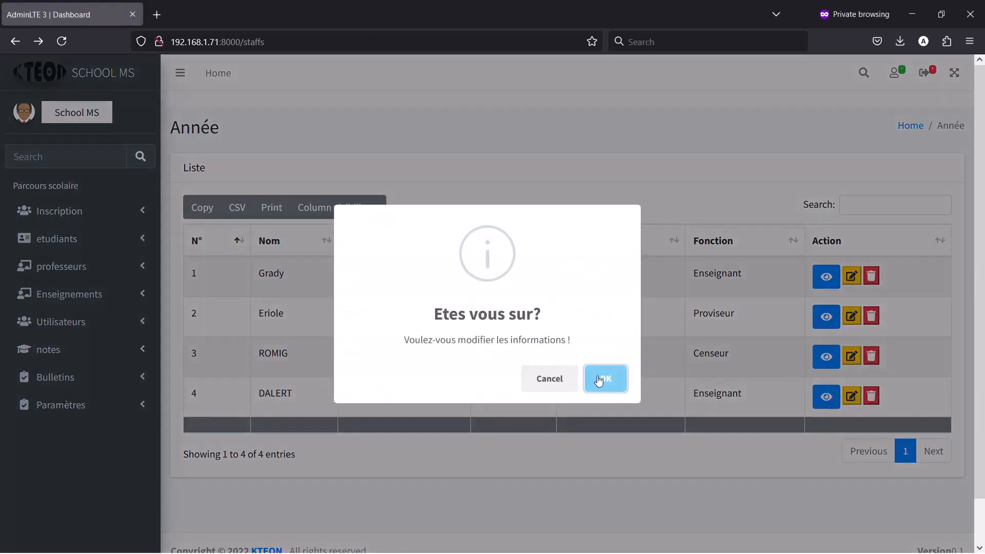
{"action": "right_click", "coordinate": [597, 377]}
{"action": "left_click", "coordinate": [597, 378]}
{"action": "left_click", "coordinate": [601, 378]}
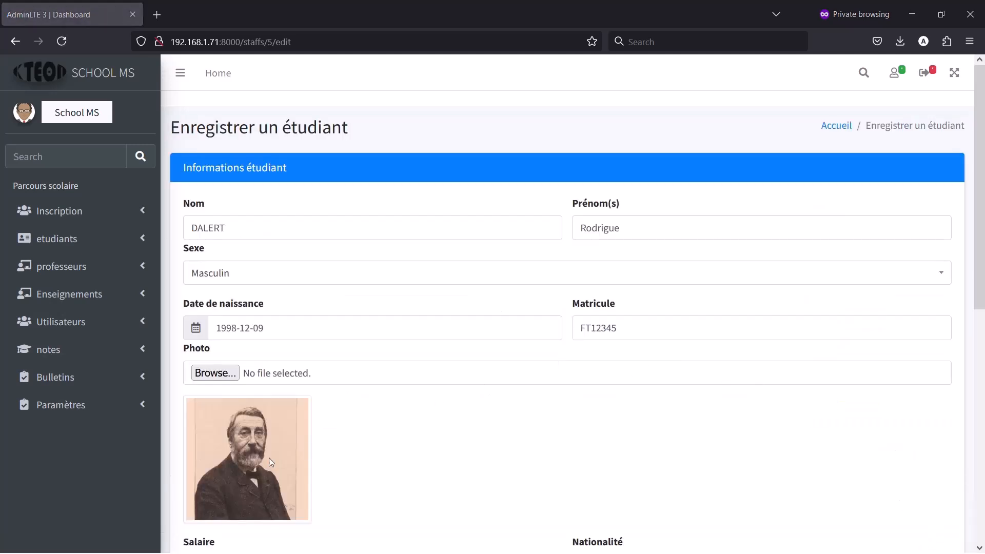
{"action": "left_click_drag", "start_coordinate": [971, 283], "coordinate": [812, 500]}
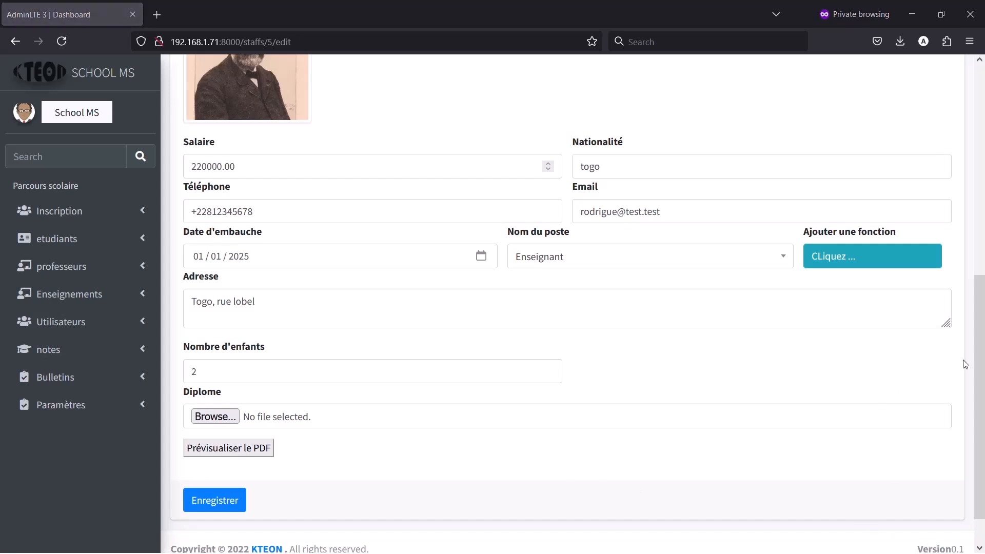
{"action": "left_click", "coordinate": [54, 273]}
{"action": "left_click", "coordinate": [70, 331]}
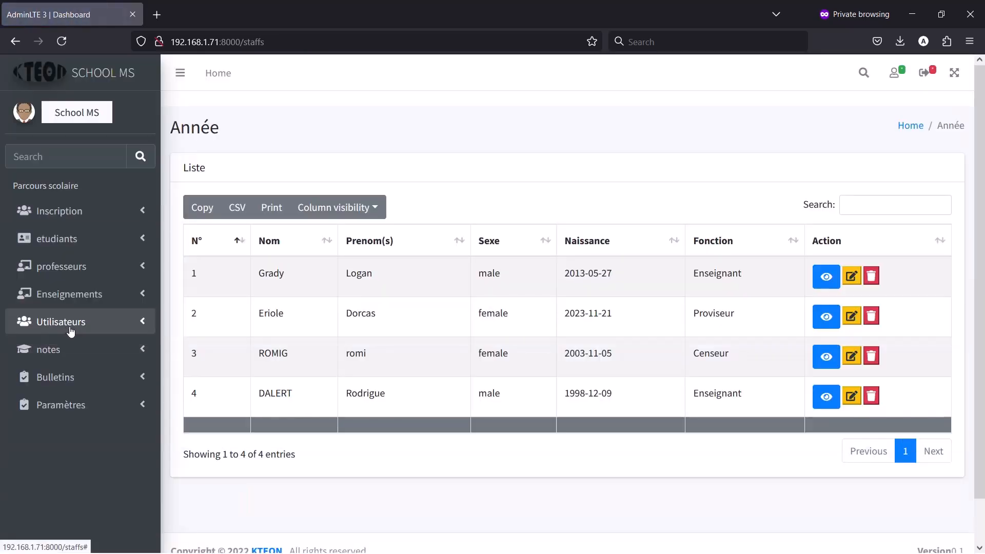
- Examine the list of teaching associations, including the details of the 6ème ECM association
{"action": "left_click", "coordinate": [82, 291]}
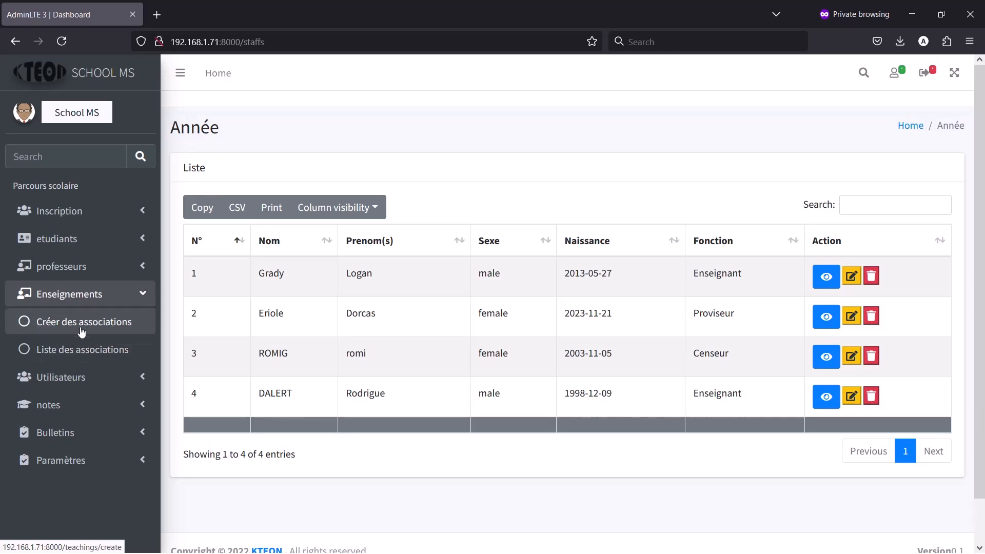
{"action": "left_click", "coordinate": [73, 351]}
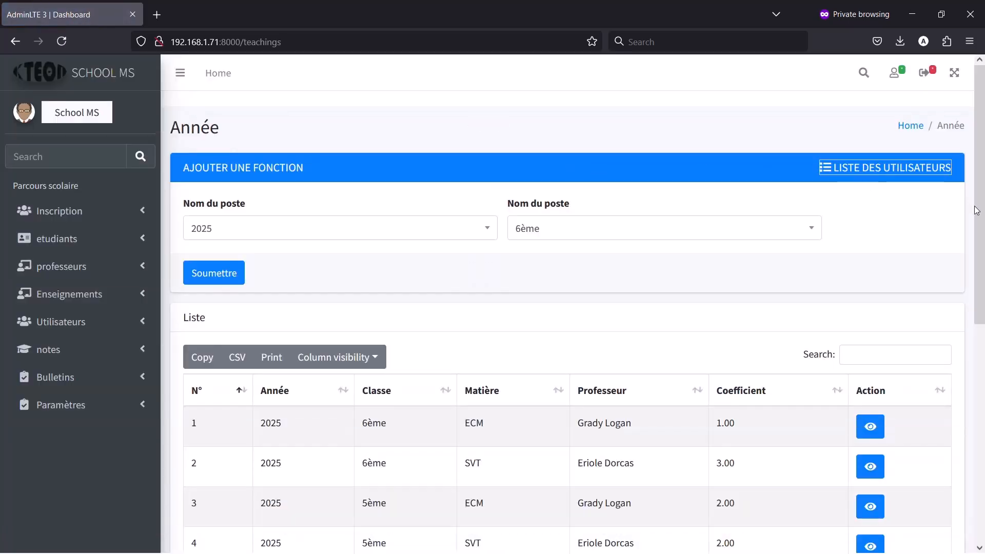
{"action": "left_click_drag", "start_coordinate": [975, 210], "coordinate": [940, 459]}
{"action": "scroll", "coordinate": [952, 314], "scroll_direction": "up", "scroll_amount": 4}
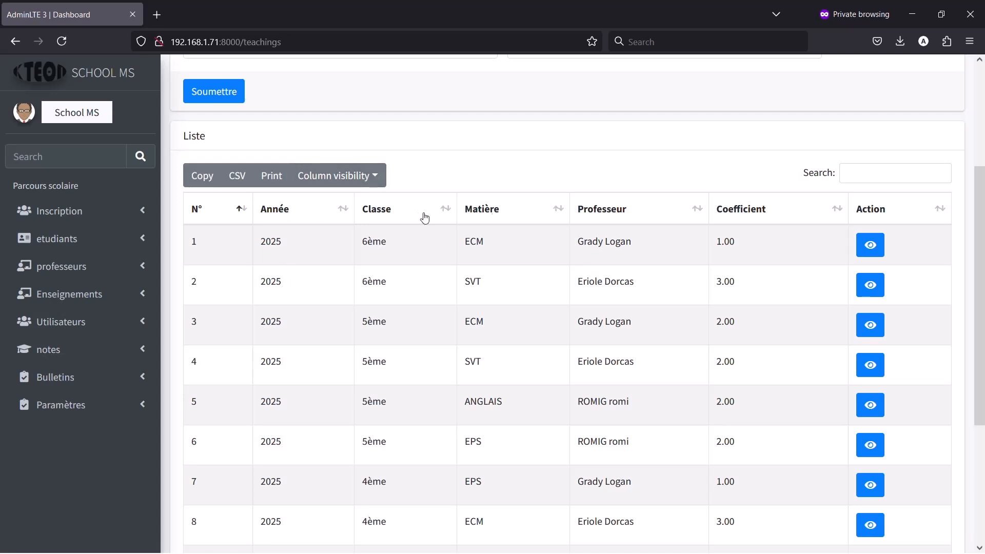
{"action": "left_click", "coordinate": [866, 246]}
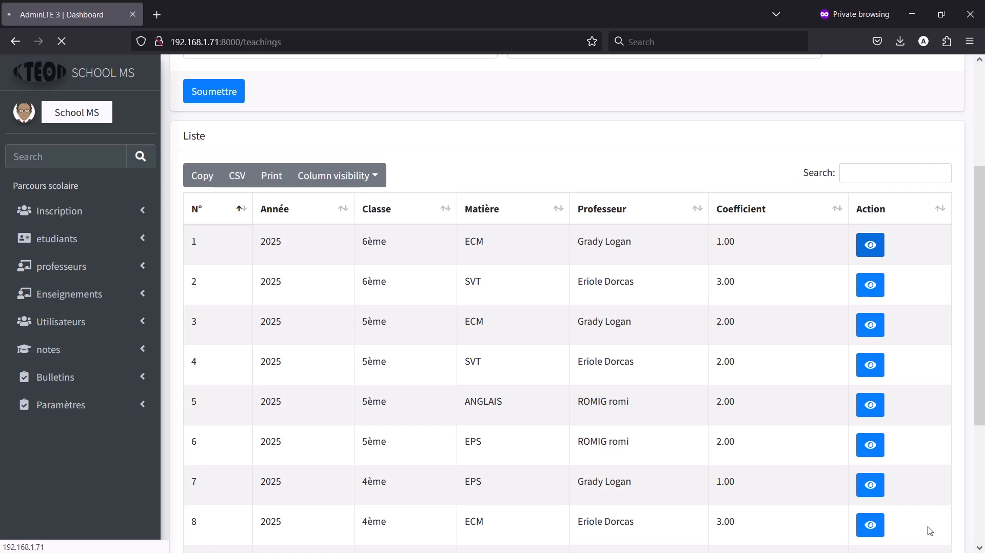
{"action": "scroll", "coordinate": [979, 472], "scroll_direction": "down", "scroll_amount": 5}
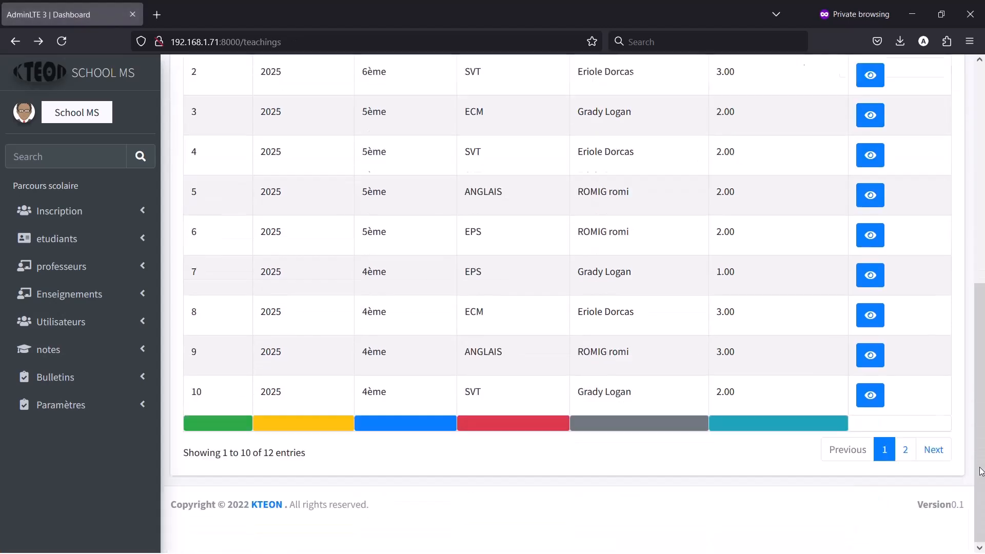
{"action": "left_click_drag", "start_coordinate": [978, 471], "coordinate": [974, 331]}
{"action": "scroll", "coordinate": [660, 336], "scroll_direction": "down", "scroll_amount": 5}
- Open the list of users and look over the registered accounts
{"action": "left_click", "coordinate": [72, 324]}
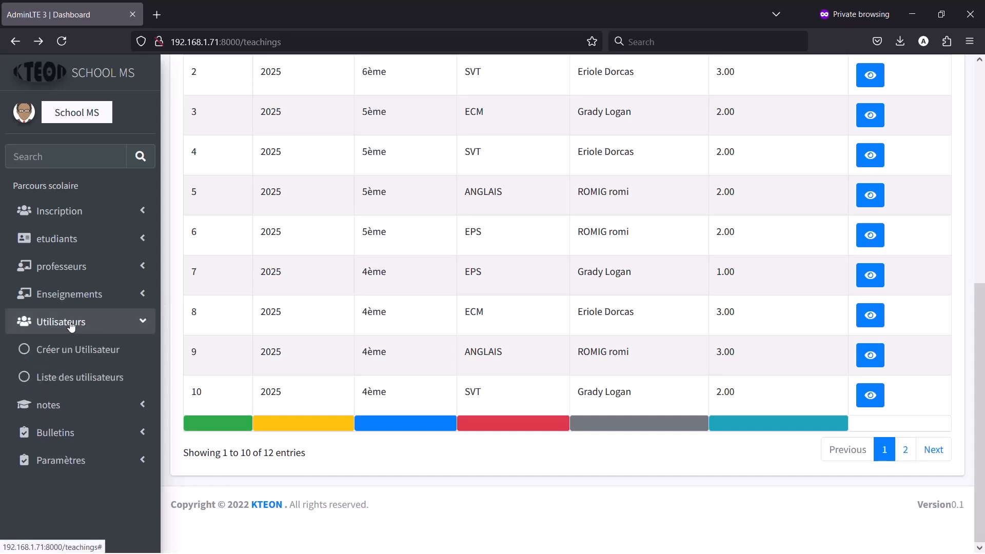
{"action": "left_click", "coordinate": [62, 382]}
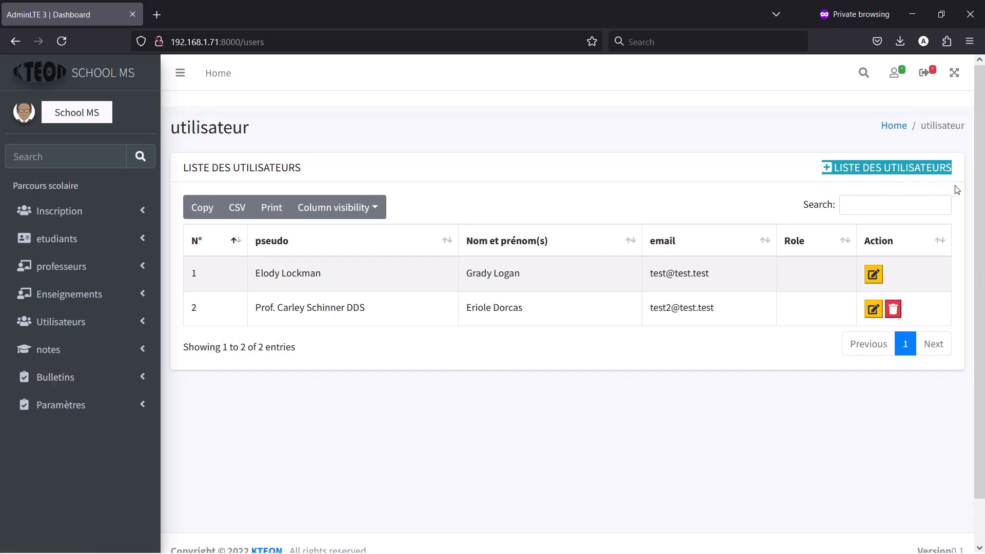
{"action": "scroll", "coordinate": [462, 271], "scroll_direction": "down", "scroll_amount": 2}
{"action": "scroll", "coordinate": [456, 277], "scroll_direction": "up", "scroll_amount": 2}
{"action": "left_click", "coordinate": [64, 329]}
- Open the grade entry form and retrieve the subjects available for class 6ème in 2025
{"action": "left_click", "coordinate": [72, 352]}
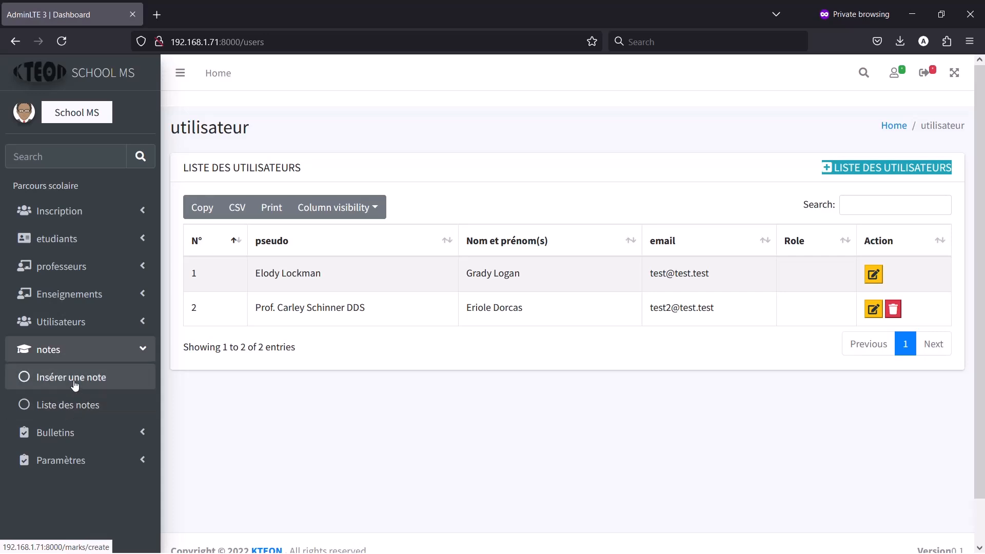
{"action": "left_click", "coordinate": [85, 385]}
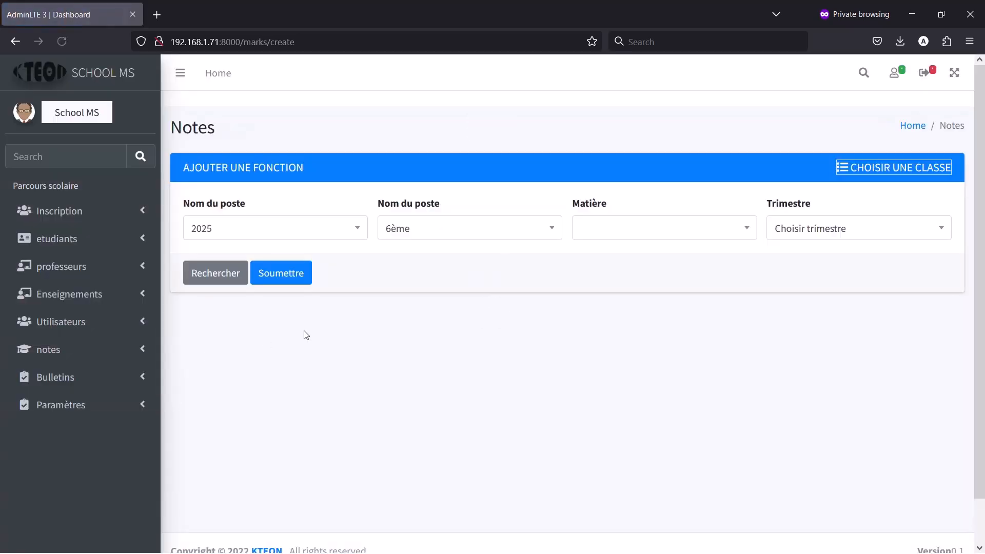
{"action": "left_click", "coordinate": [650, 227]}
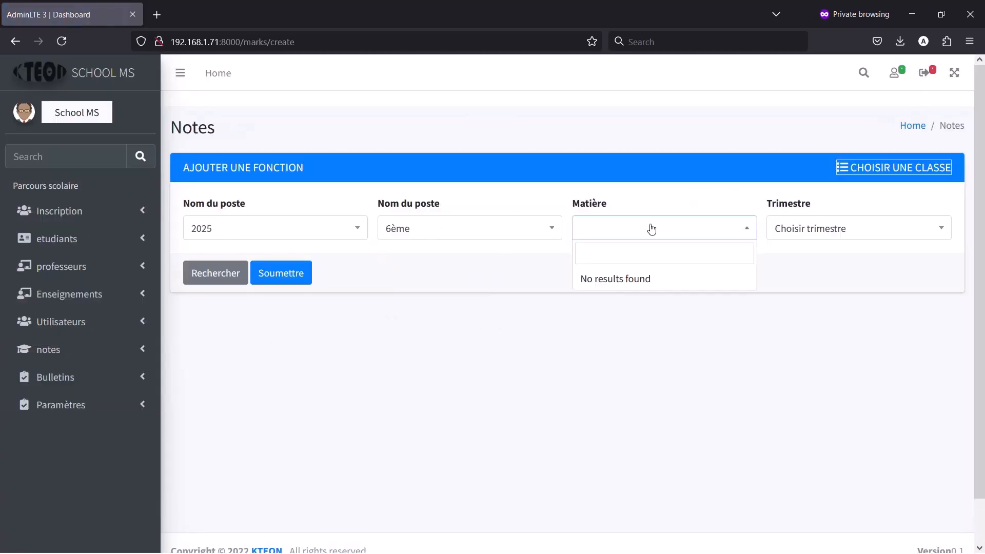
{"action": "left_click", "coordinate": [536, 233]}
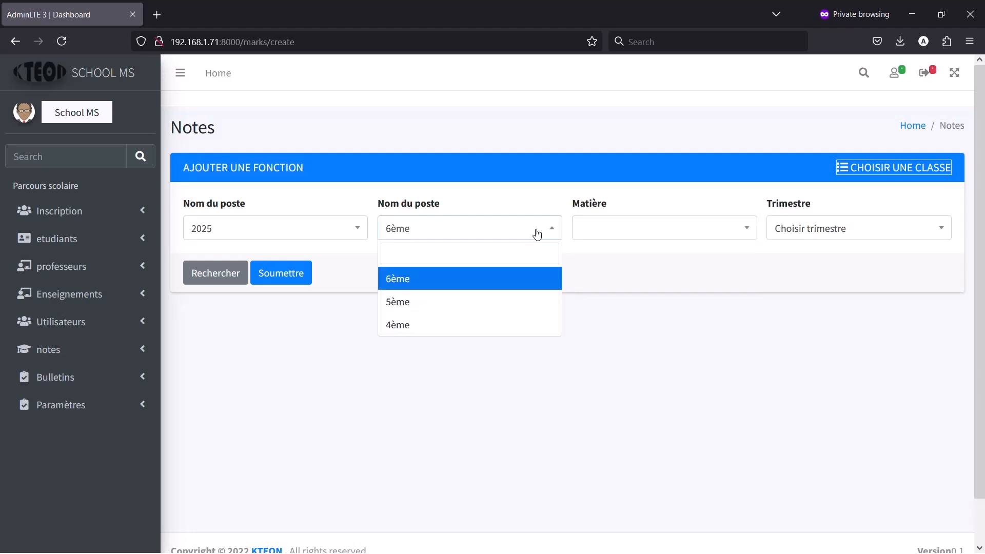
{"action": "left_click", "coordinate": [225, 283]}
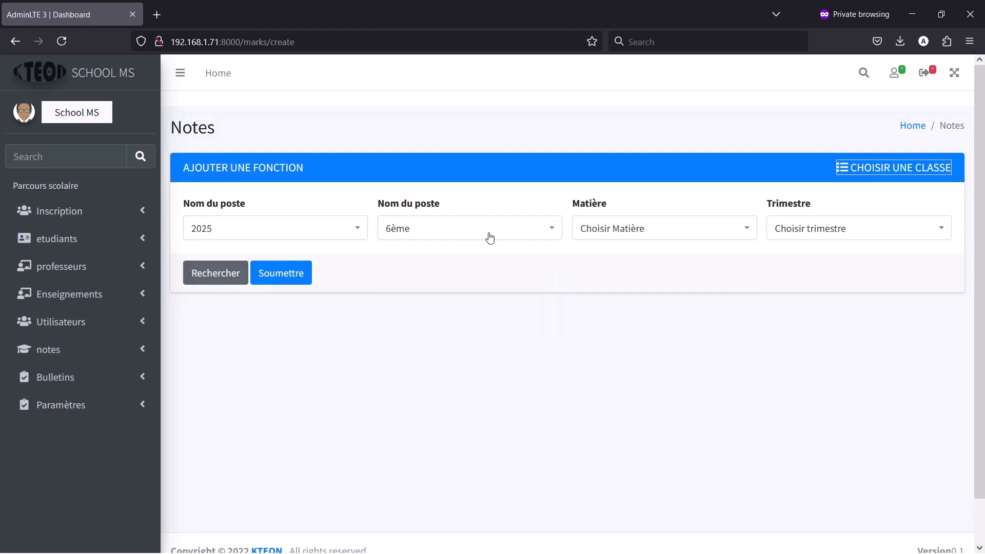
- Choose the subject ECM and 1er Trimestre, and submit the selection to open the class grade sheet
{"action": "left_click", "coordinate": [633, 226]}
{"action": "left_click", "coordinate": [611, 301]}
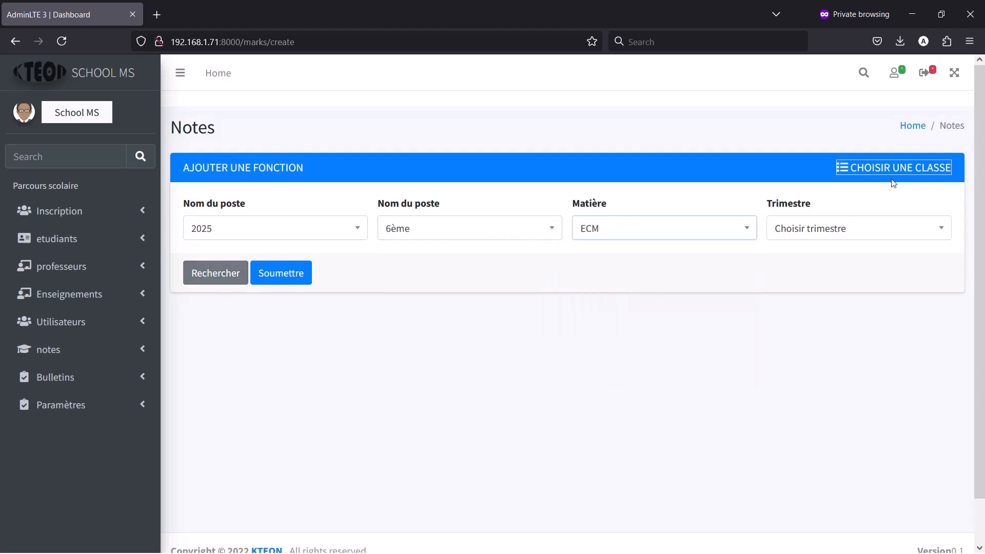
{"action": "left_click", "coordinate": [841, 232]}
{"action": "left_click", "coordinate": [793, 303]}
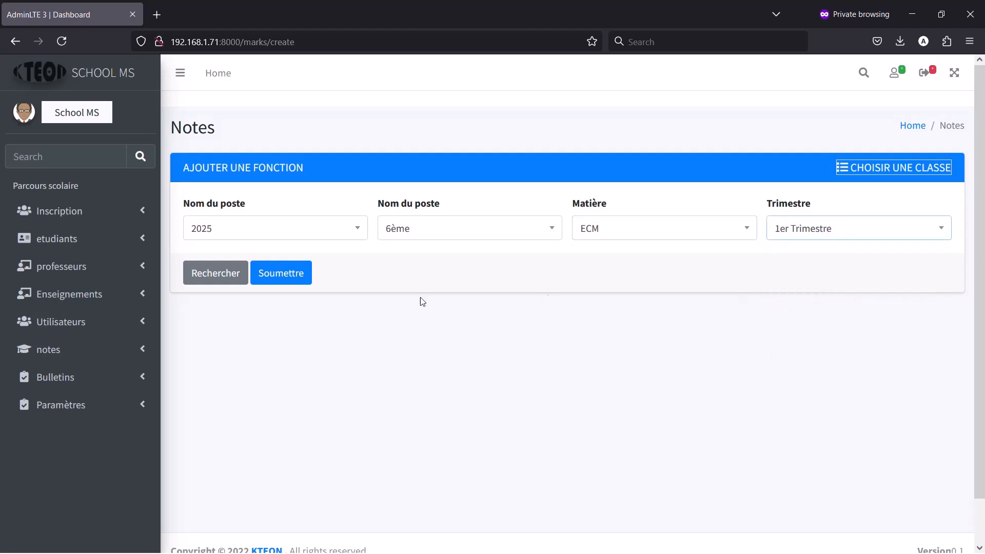
{"action": "left_click", "coordinate": [267, 273]}
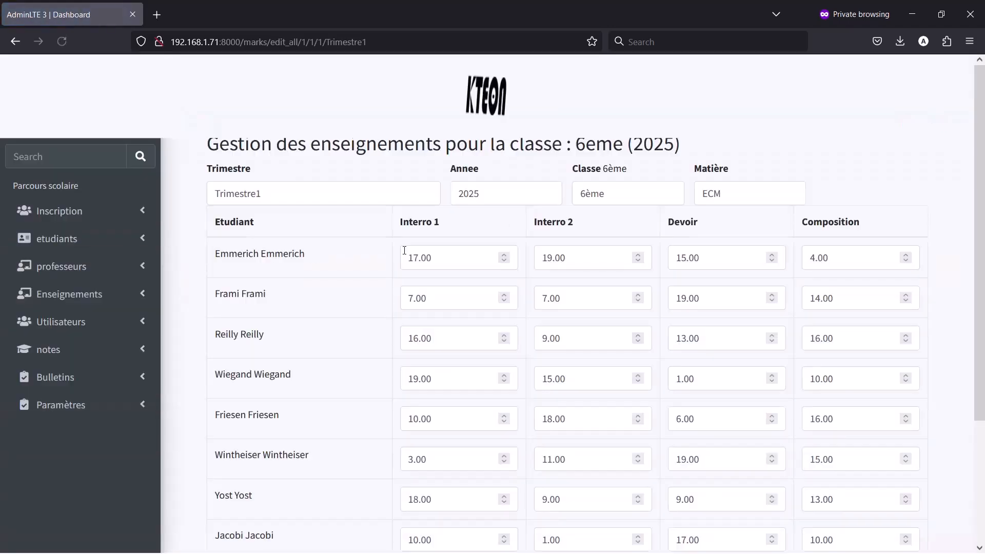
- Review the 6ème students' ECM marks and check the grade list page before returning to the grade sheet
{"action": "left_click_drag", "start_coordinate": [983, 186], "coordinate": [982, 384]}
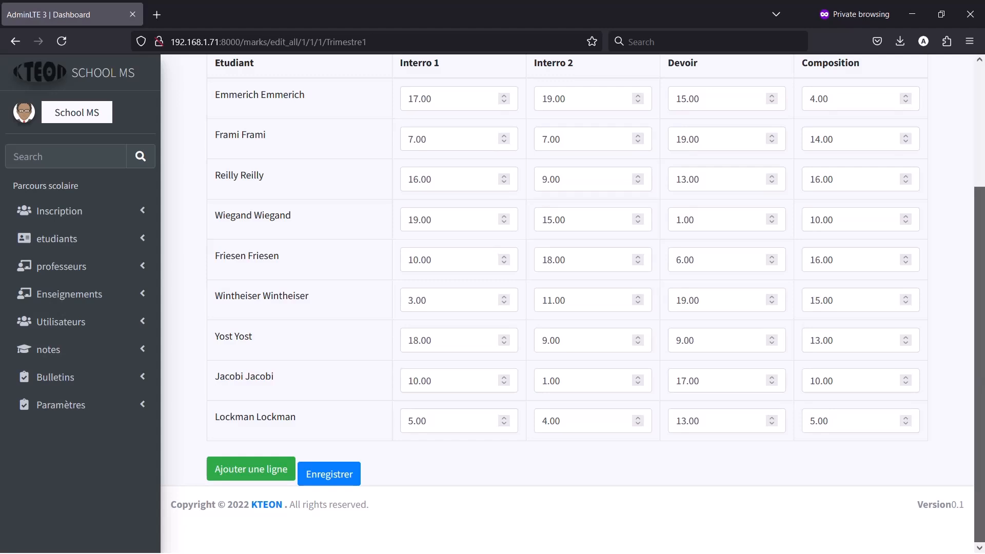
{"action": "left_click_drag", "start_coordinate": [981, 309], "coordinate": [981, 306]}
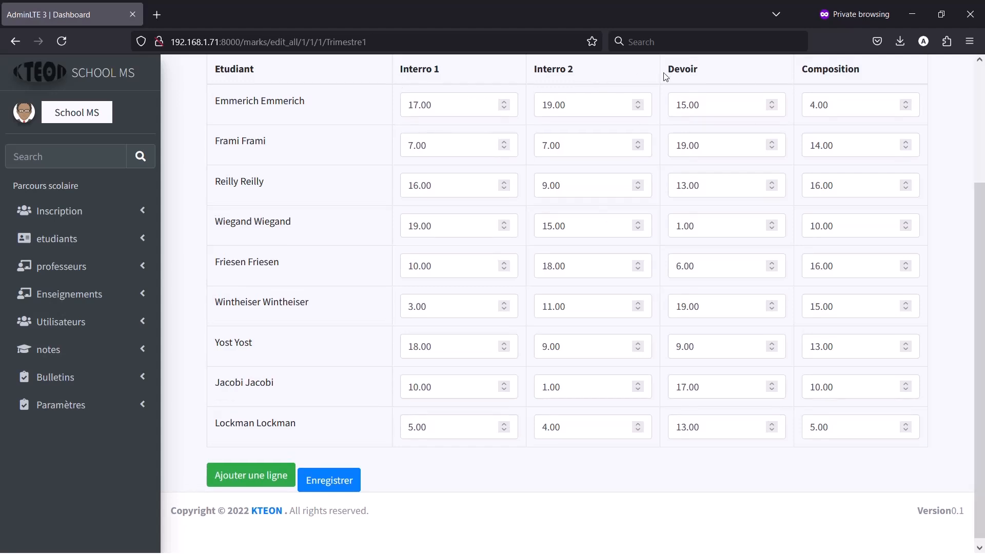
{"action": "left_click", "coordinate": [108, 359]}
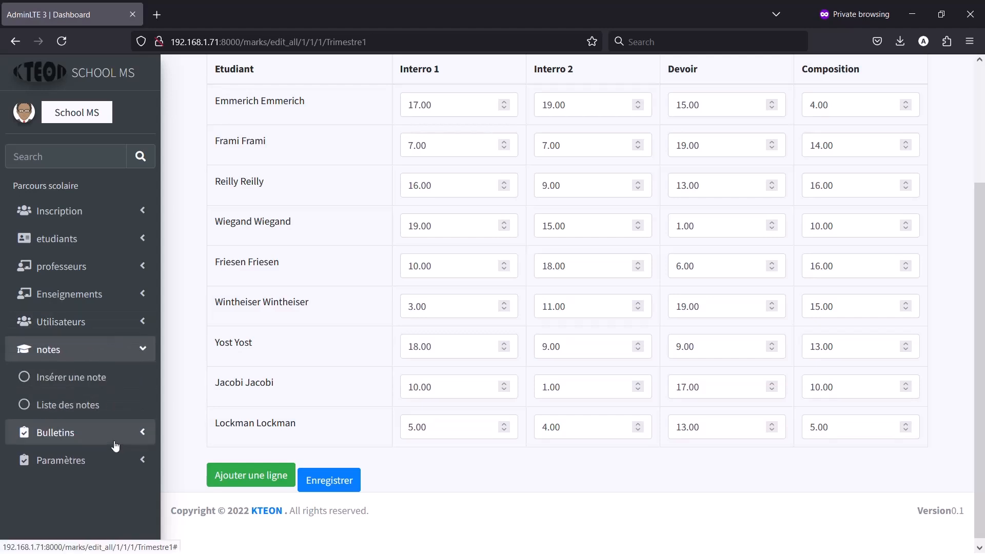
{"action": "left_click", "coordinate": [86, 403]}
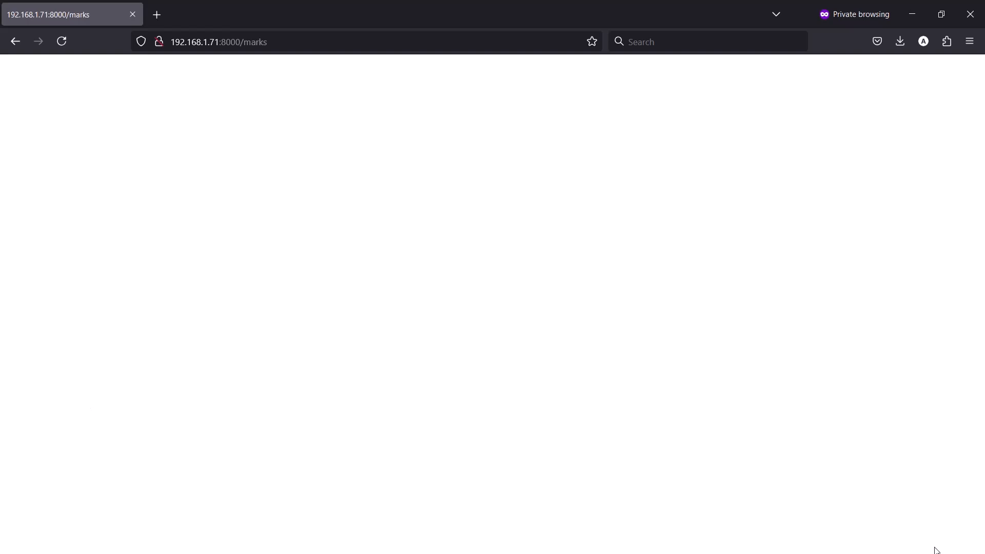
{"action": "key", "text": "alt+Left"}
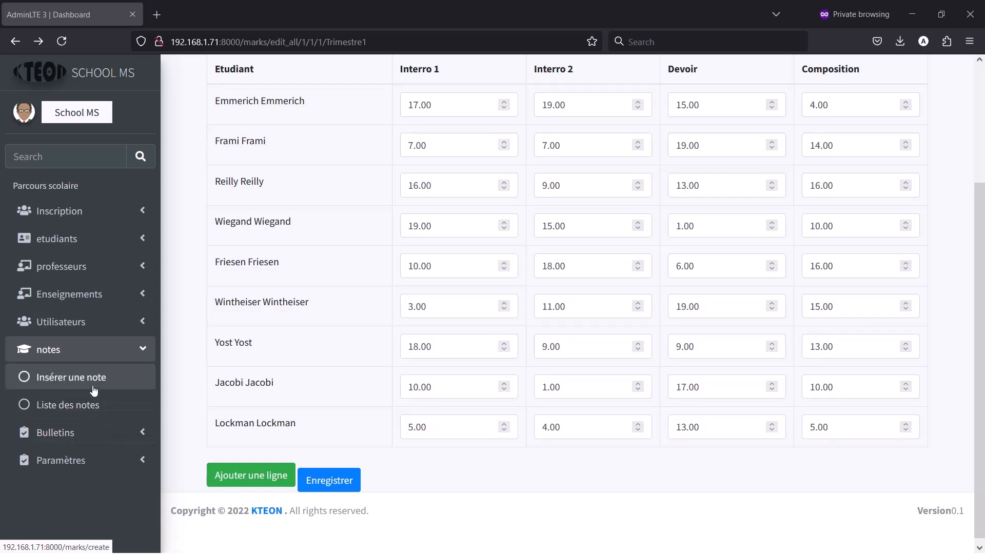
{"action": "mouse_move", "coordinate": [980, 303]}
{"action": "left_mouse_down"}
{"action": "mouse_move", "coordinate": [980, 159]}
{"action": "mouse_move", "coordinate": [961, 275]}
{"action": "mouse_move", "coordinate": [974, 209]}
{"action": "mouse_move", "coordinate": [971, 305]}
{"action": "left_mouse_up"}
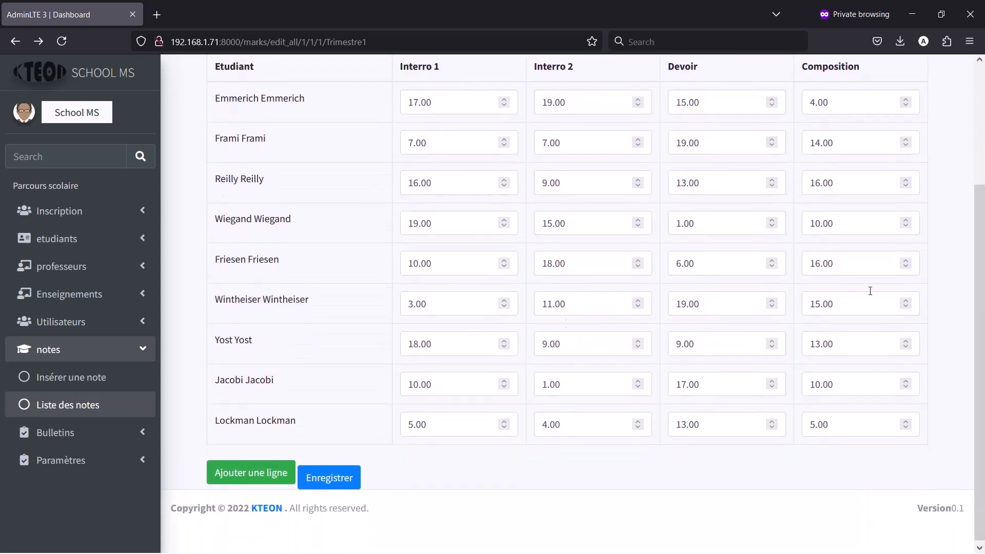
- Show all the available Bulletins options and collapse the grade options
{"action": "left_click", "coordinate": [66, 437]}
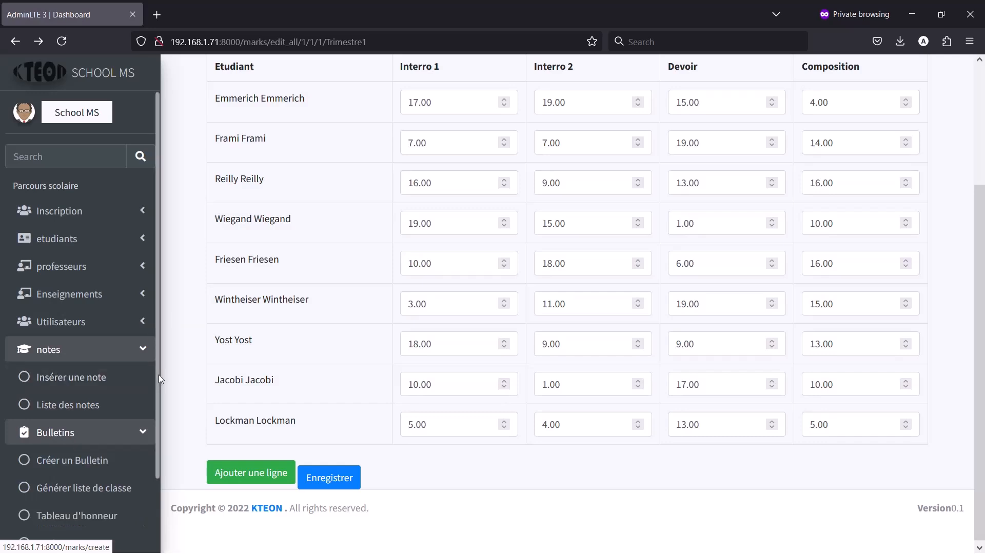
{"action": "left_click_drag", "start_coordinate": [158, 383], "coordinate": [168, 417]}
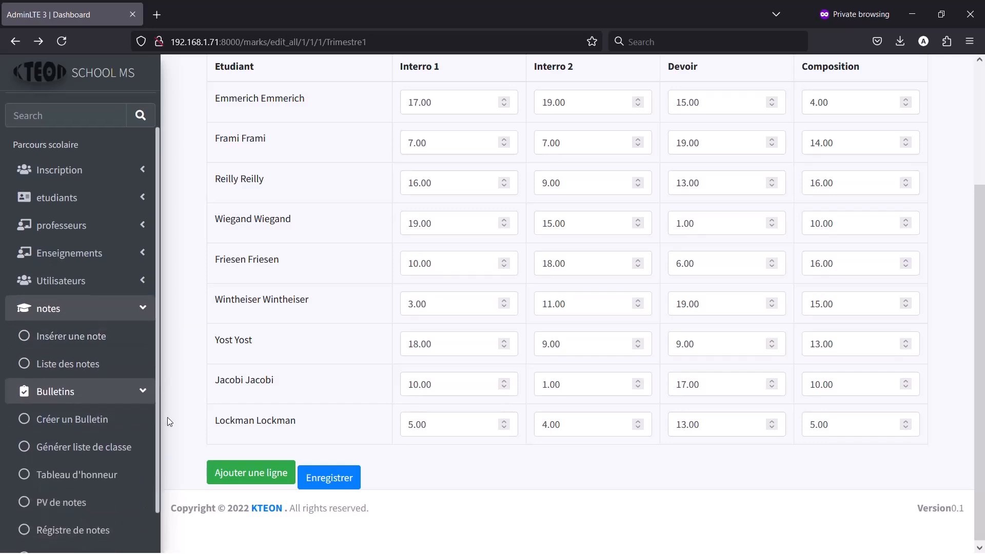
{"action": "left_click", "coordinate": [116, 309]}
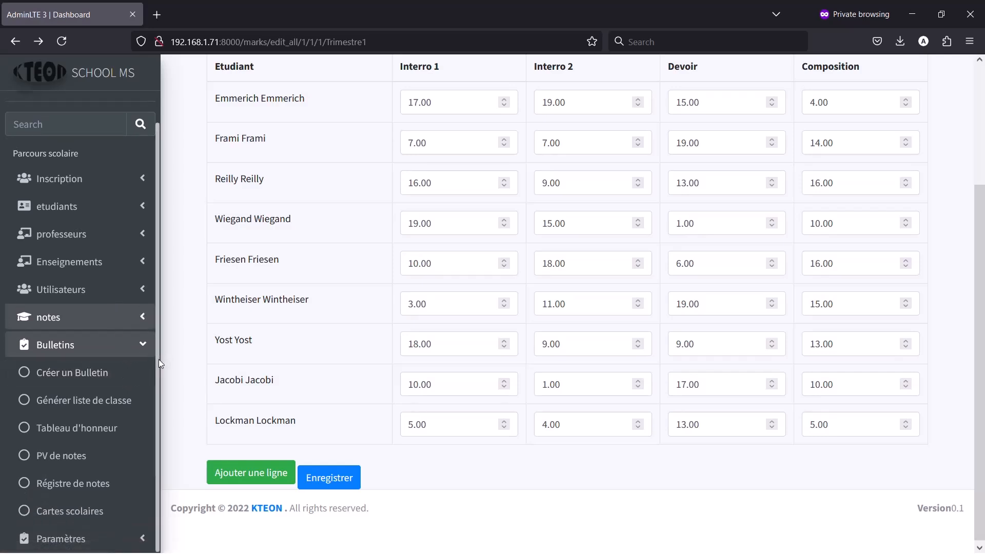
- Generate the 1er Trimestre report cards for class 6ème in 2025, then download and open the PDF
{"action": "left_click", "coordinate": [89, 386]}
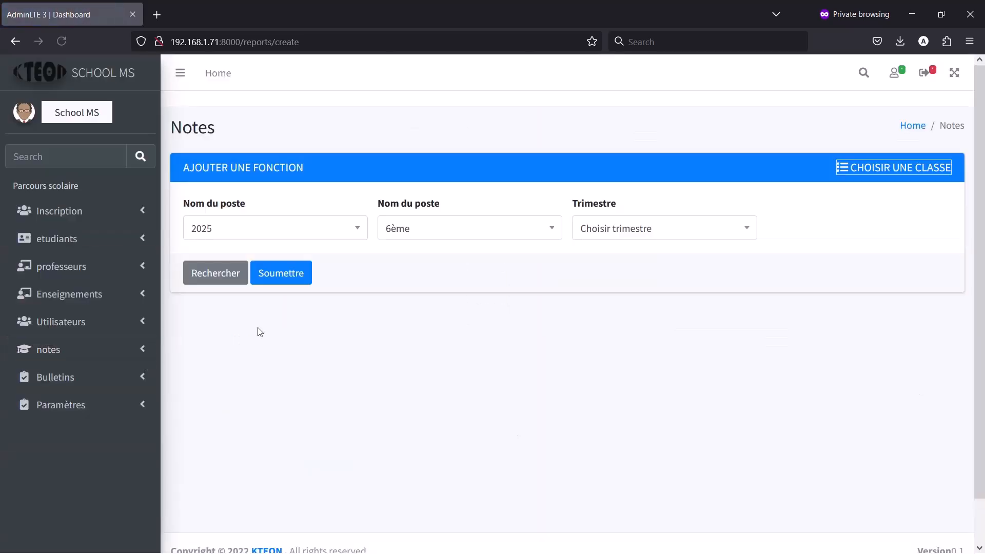
{"action": "left_click", "coordinate": [614, 228]}
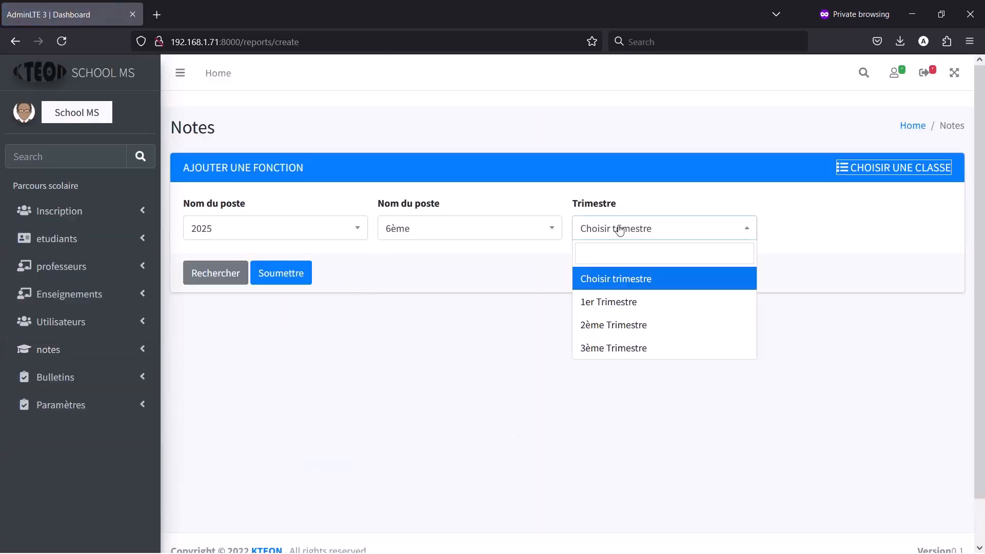
{"action": "left_click", "coordinate": [611, 301]}
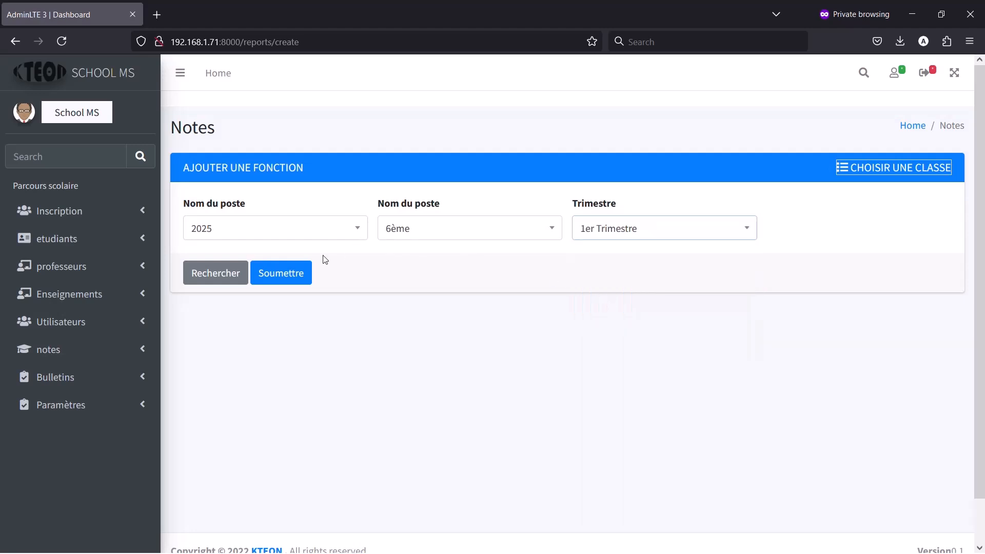
{"action": "left_click", "coordinate": [275, 275]}
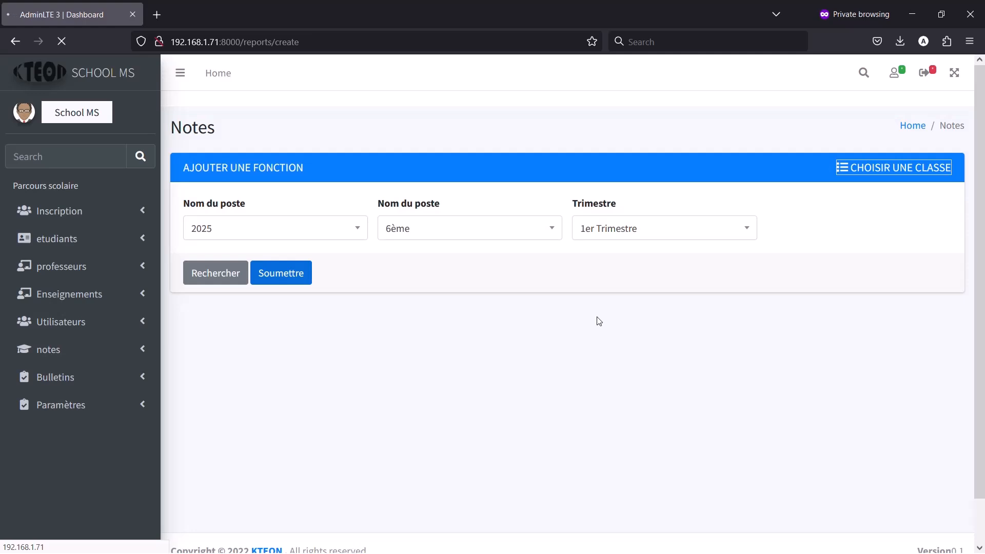
{"action": "left_click", "coordinate": [491, 339]}
{"action": "left_click", "coordinate": [395, 324]}
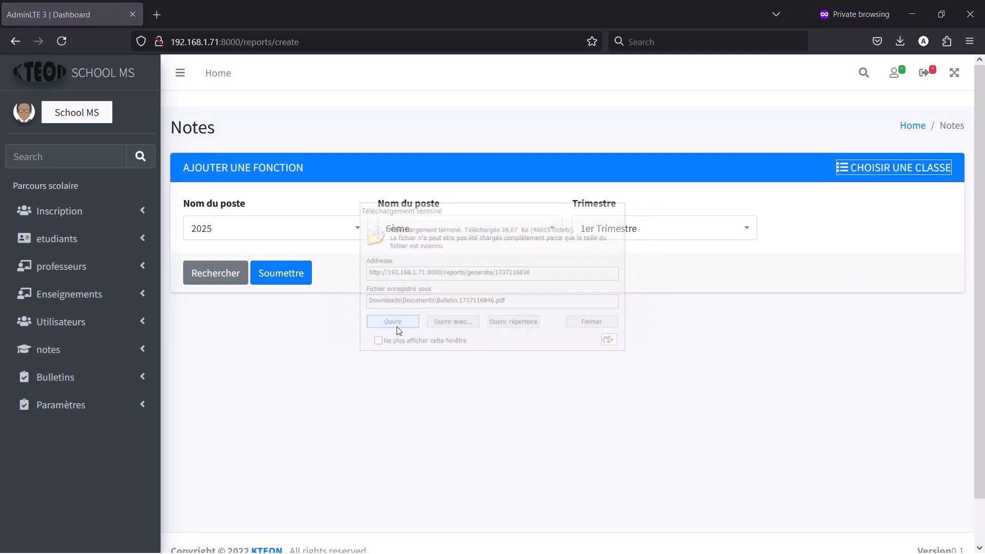
{"action": "left_click", "coordinate": [595, 334]}
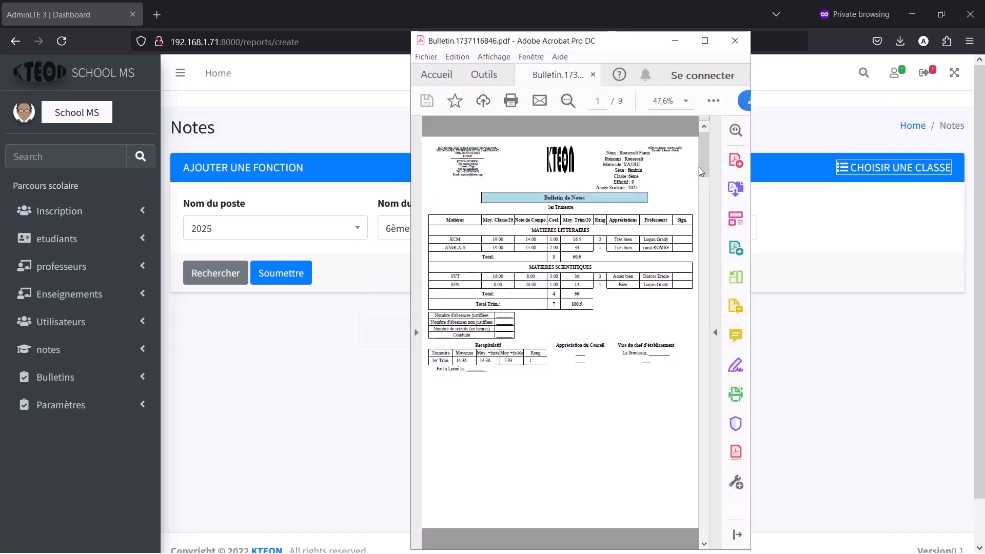
- Review the 6ème students' report cards full screen at 100% zoom, and close the PDF
{"action": "left_click", "coordinate": [705, 41]}
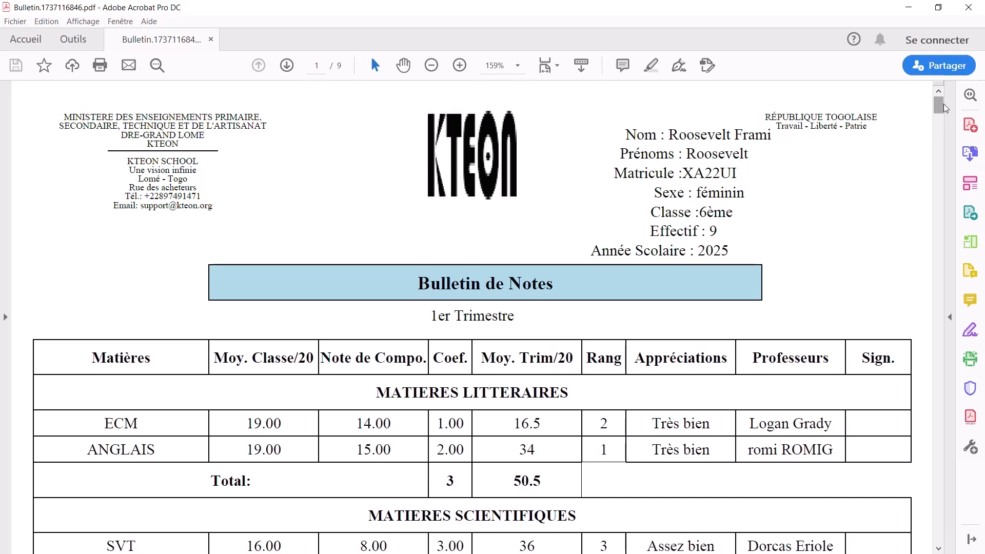
{"action": "mouse_move", "coordinate": [942, 108]}
{"action": "left_mouse_down"}
{"action": "mouse_move", "coordinate": [941, 116]}
{"action": "mouse_move", "coordinate": [938, 106]}
{"action": "left_mouse_up"}
{"action": "left_click_drag", "start_coordinate": [939, 105], "coordinate": [928, 303]}
{"action": "key", "text": "Home"}
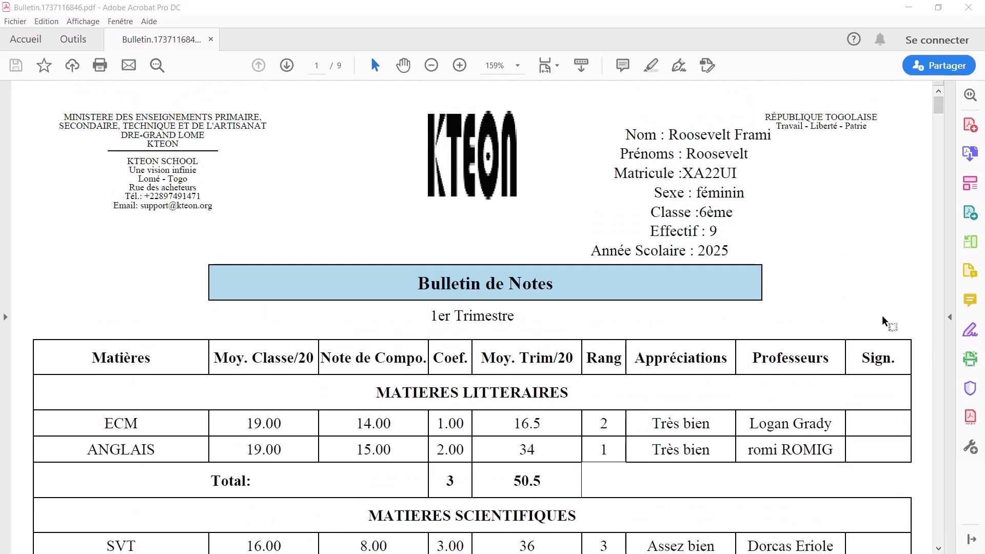
{"action": "scroll", "coordinate": [883, 319], "scroll_direction": "down", "scroll_amount": 2}
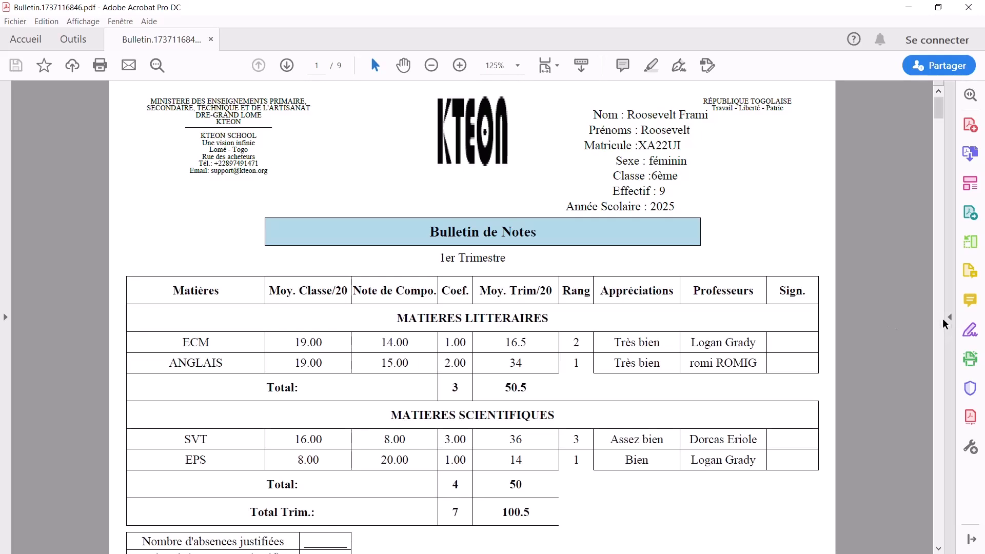
{"action": "scroll", "coordinate": [884, 320], "scroll_direction": "down", "scroll_amount": 1}
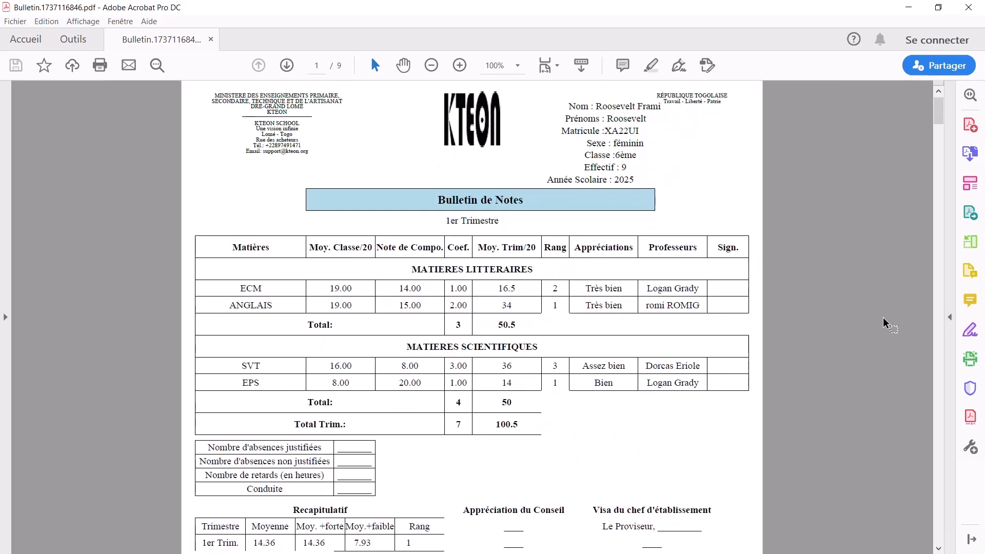
{"action": "left_click_drag", "start_coordinate": [939, 120], "coordinate": [917, 91]}
{"action": "left_click_drag", "start_coordinate": [936, 128], "coordinate": [897, 4]}
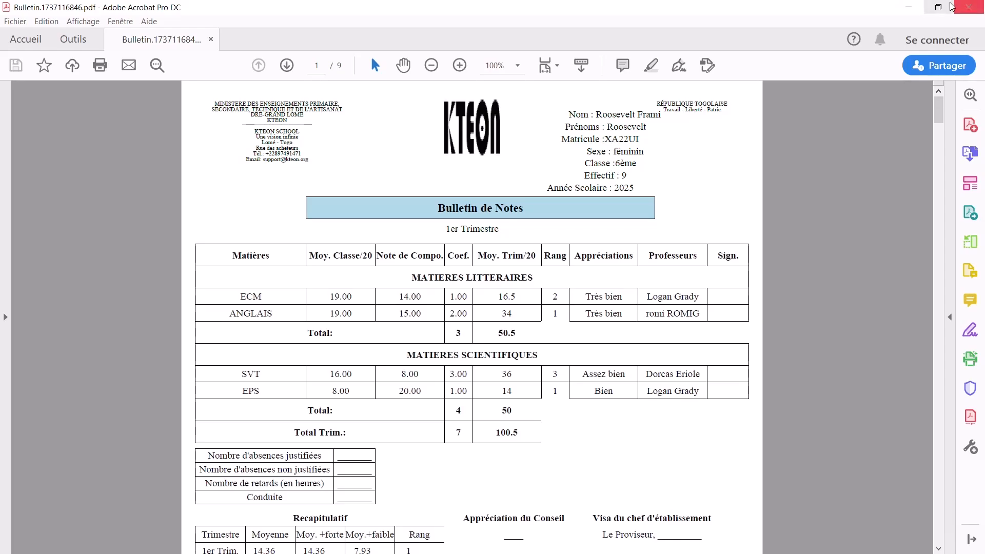
{"action": "left_click", "coordinate": [969, 6]}
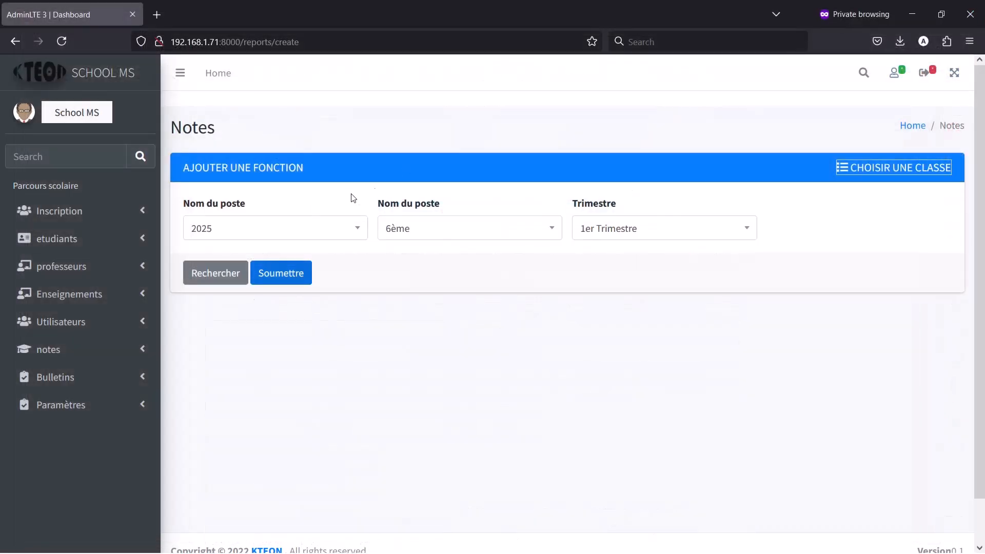
- Generate the 2025 class list for 6ème, and open the downloaded PDF to review it before closing it
{"action": "left_click", "coordinate": [61, 379]}
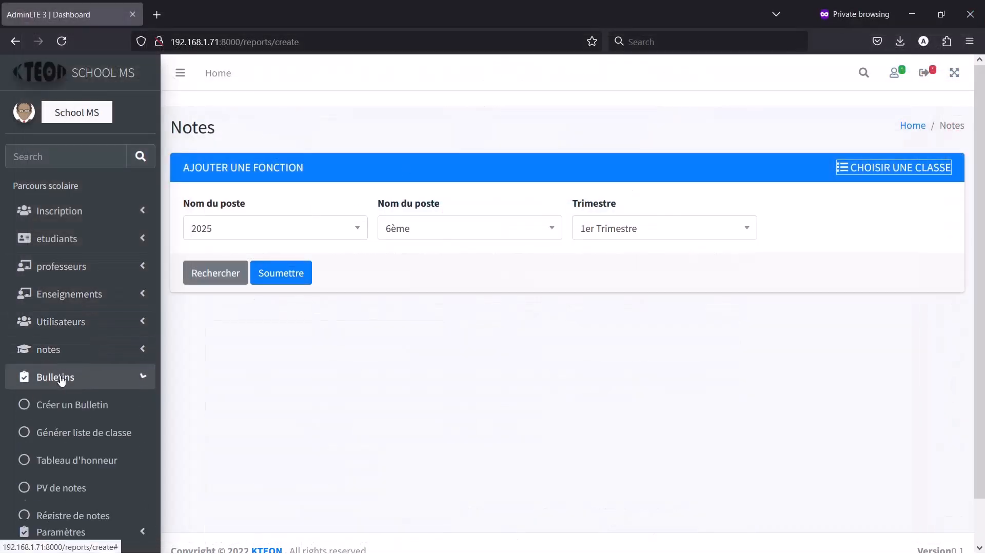
{"action": "left_click", "coordinate": [109, 435]}
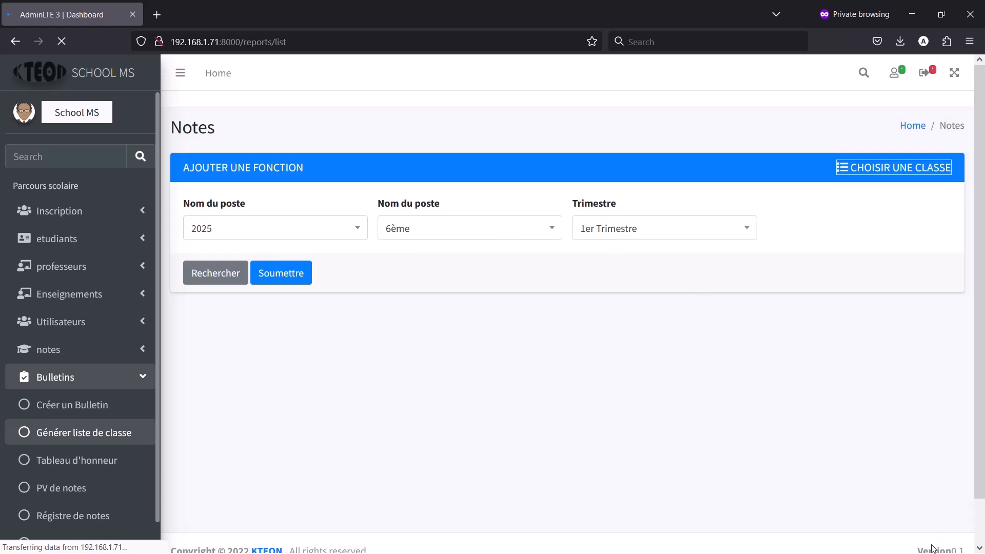
{"action": "left_click", "coordinate": [397, 230]}
{"action": "left_click", "coordinate": [398, 231]}
{"action": "left_click", "coordinate": [273, 274]}
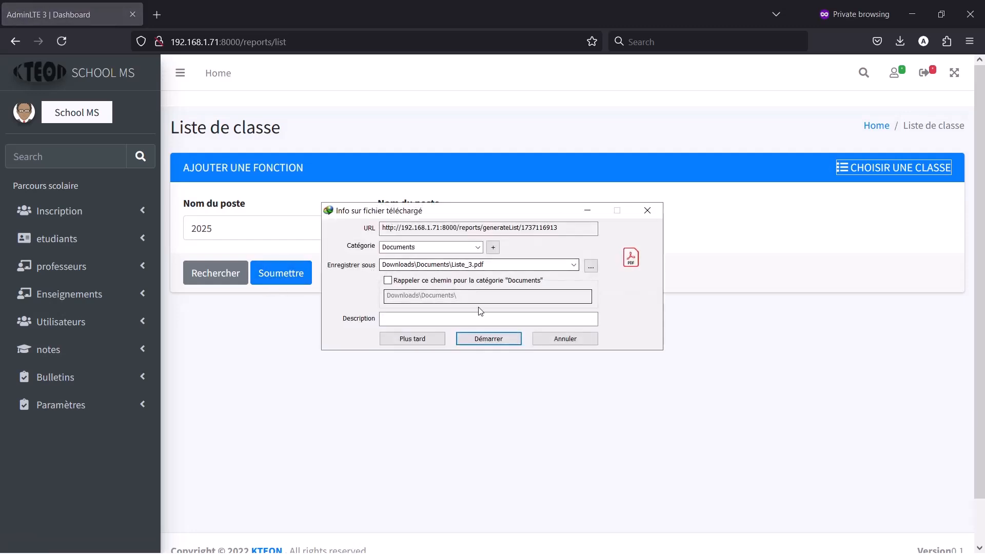
{"action": "left_click", "coordinate": [465, 341]}
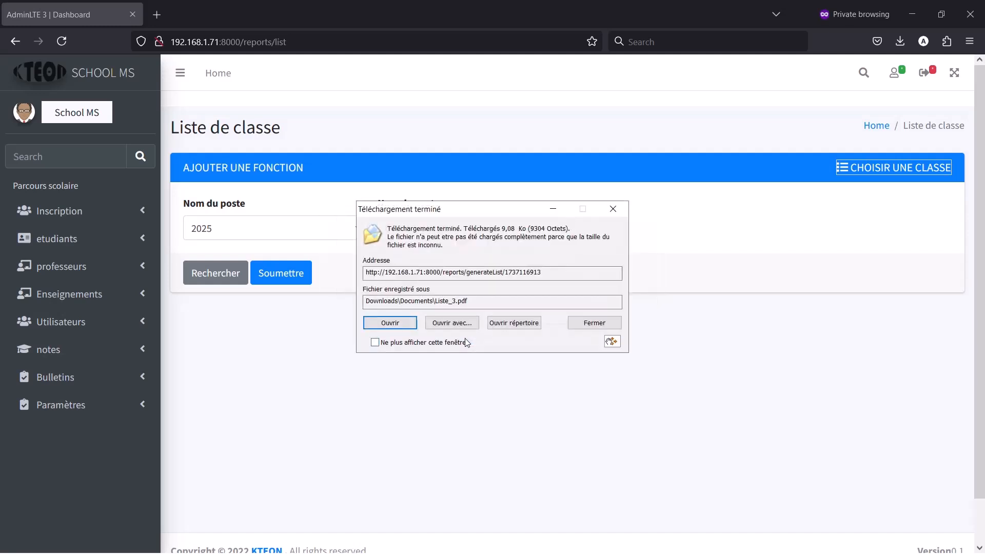
{"action": "left_click", "coordinate": [394, 325]}
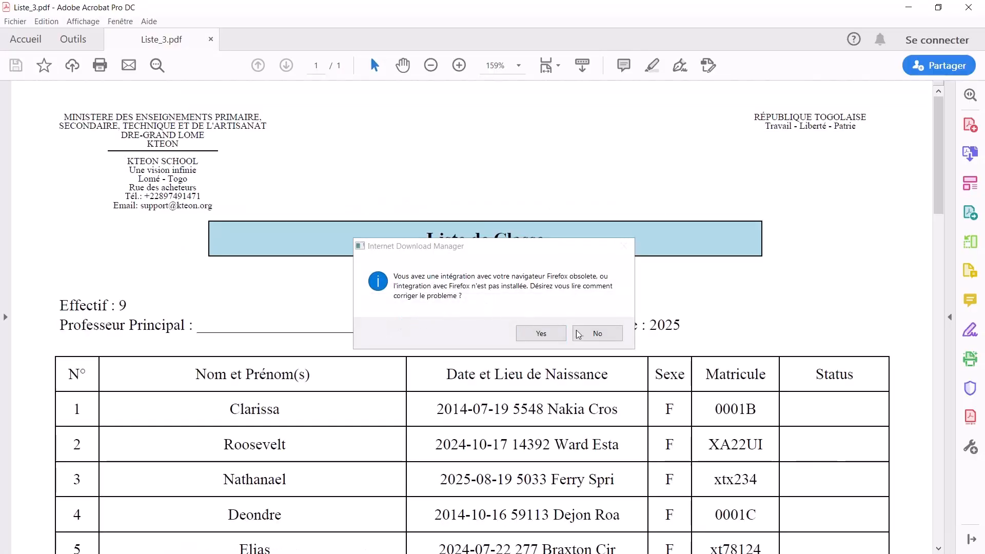
{"action": "left_click", "coordinate": [578, 334]}
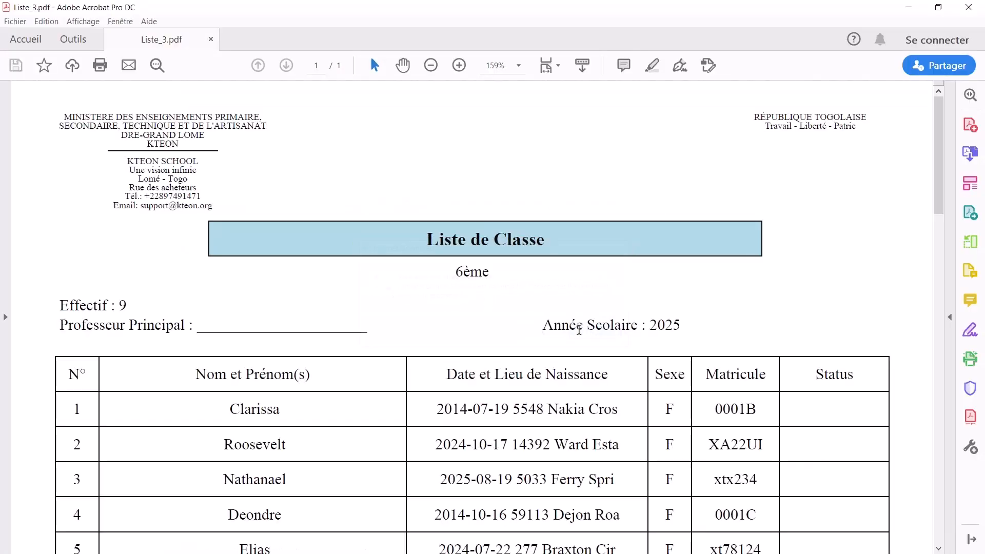
{"action": "left_click_drag", "start_coordinate": [940, 177], "coordinate": [928, 149]}
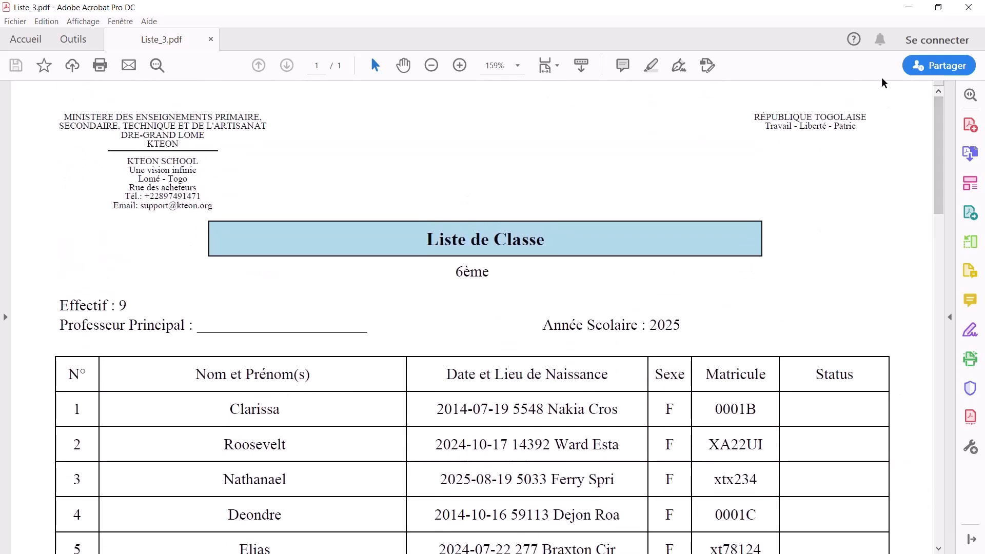
{"action": "left_click", "coordinate": [965, 5]}
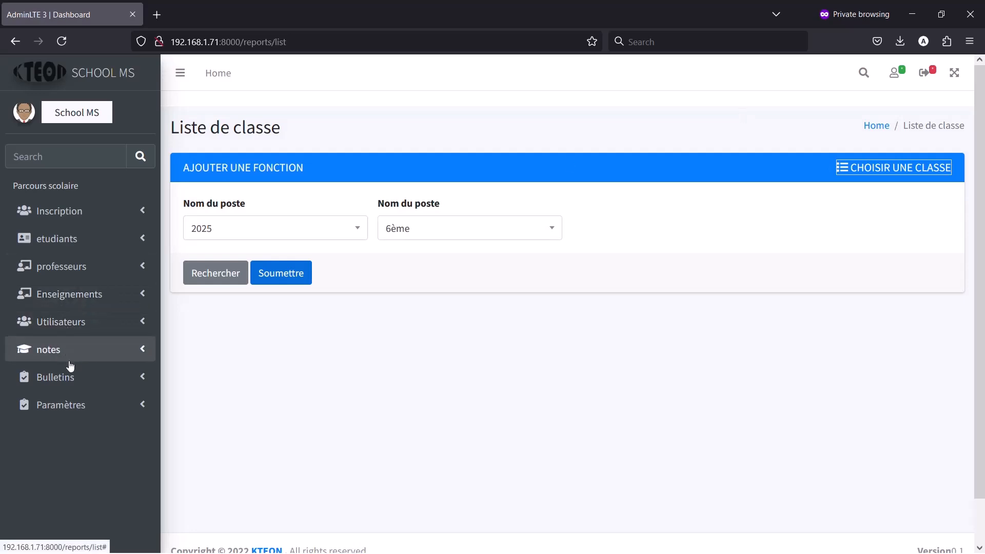
- Generate the 2025 Tableau d'honneur list for 6ème, review the downloaded PDF, and return to the browser
{"action": "left_click", "coordinate": [77, 391]}
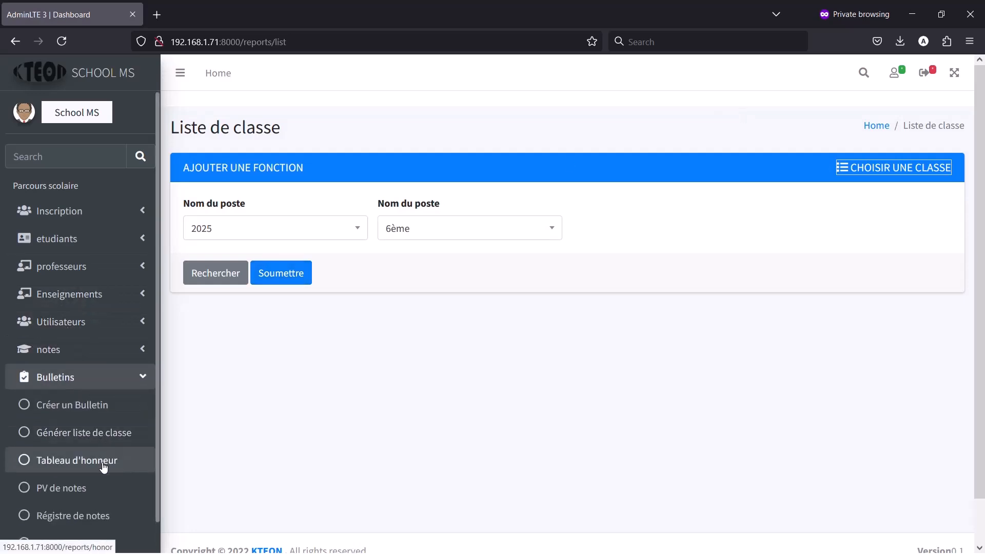
{"action": "scroll", "coordinate": [158, 453], "scroll_direction": "down", "scroll_amount": 1}
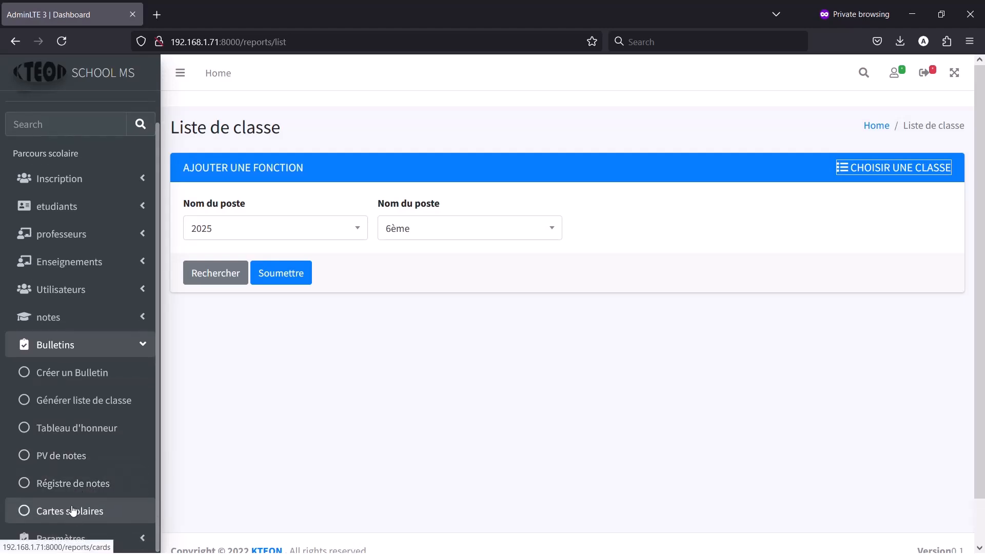
{"action": "left_click", "coordinate": [76, 429]}
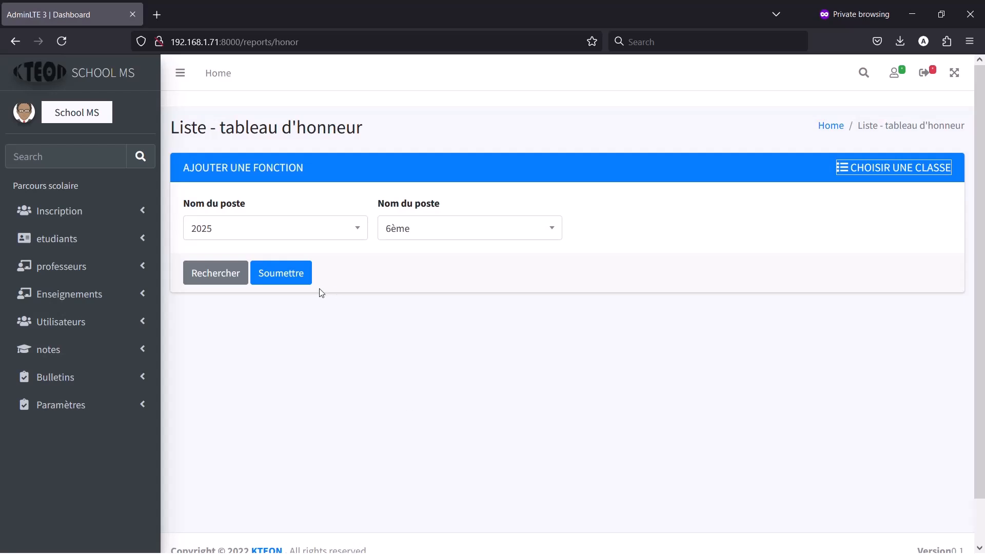
{"action": "left_click", "coordinate": [282, 274]}
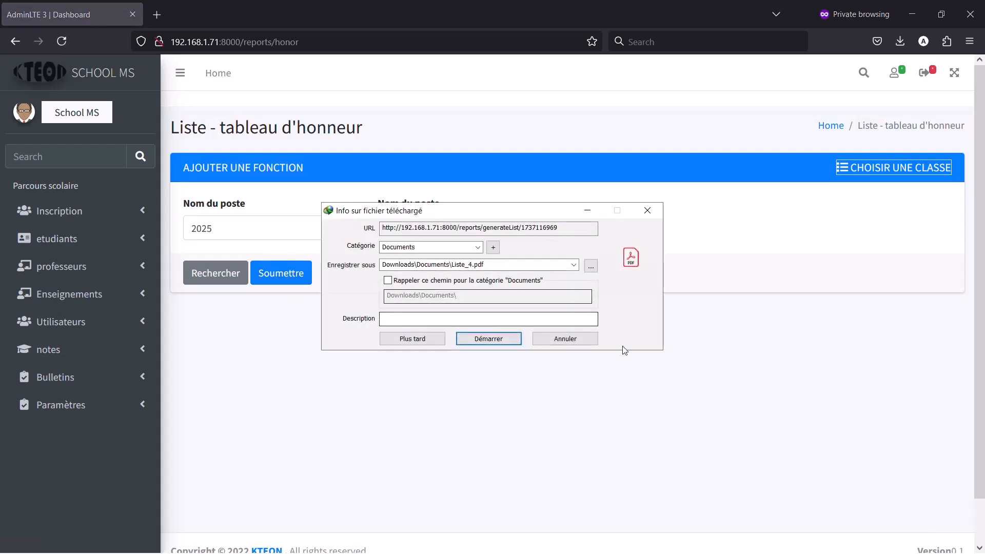
{"action": "left_click", "coordinate": [503, 340]}
{"action": "left_click", "coordinate": [413, 320]}
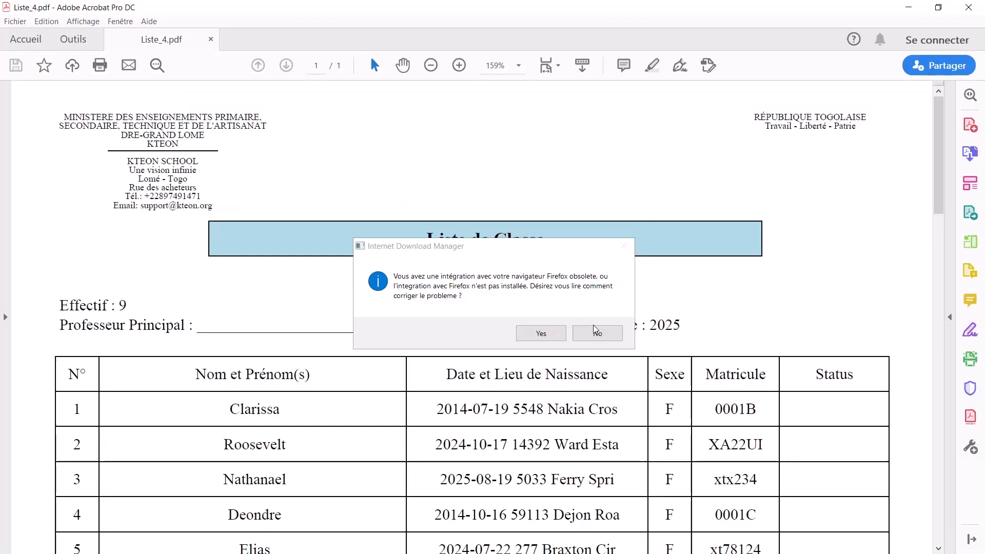
{"action": "left_click", "coordinate": [601, 334]}
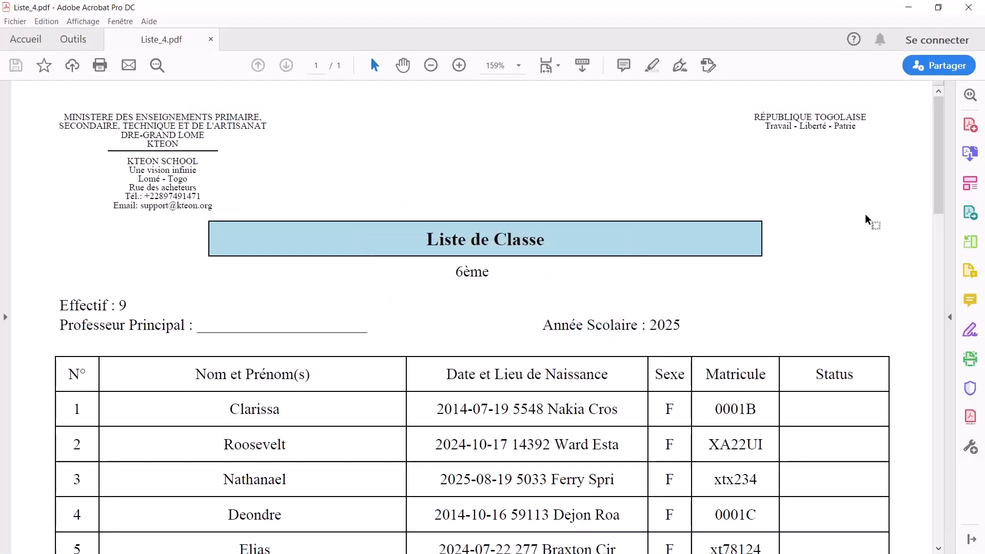
{"action": "mouse_move", "coordinate": [940, 188]}
{"action": "left_mouse_down"}
{"action": "mouse_move", "coordinate": [932, 395]}
{"action": "mouse_move", "coordinate": [947, 182]}
{"action": "left_mouse_up"}
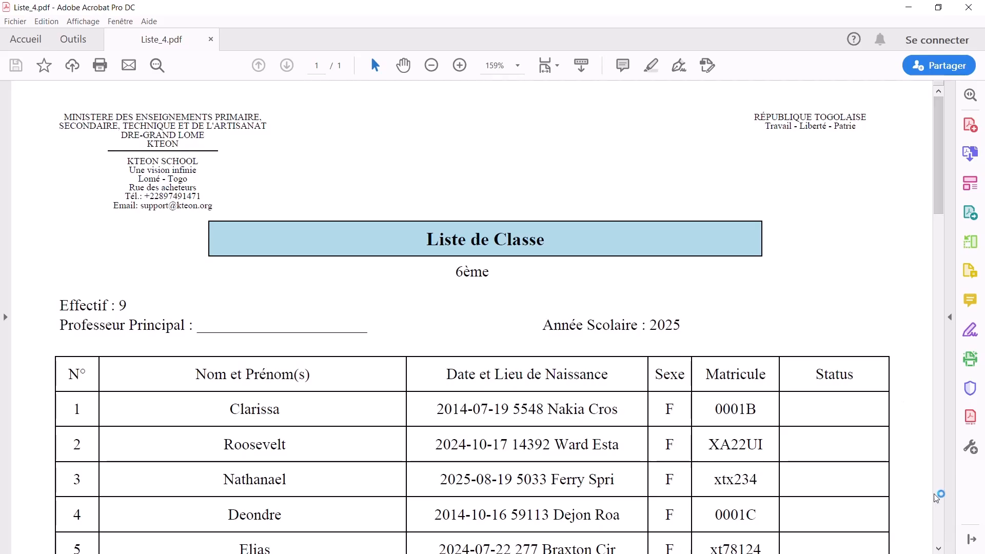
{"action": "key", "text": "alt+Tab"}
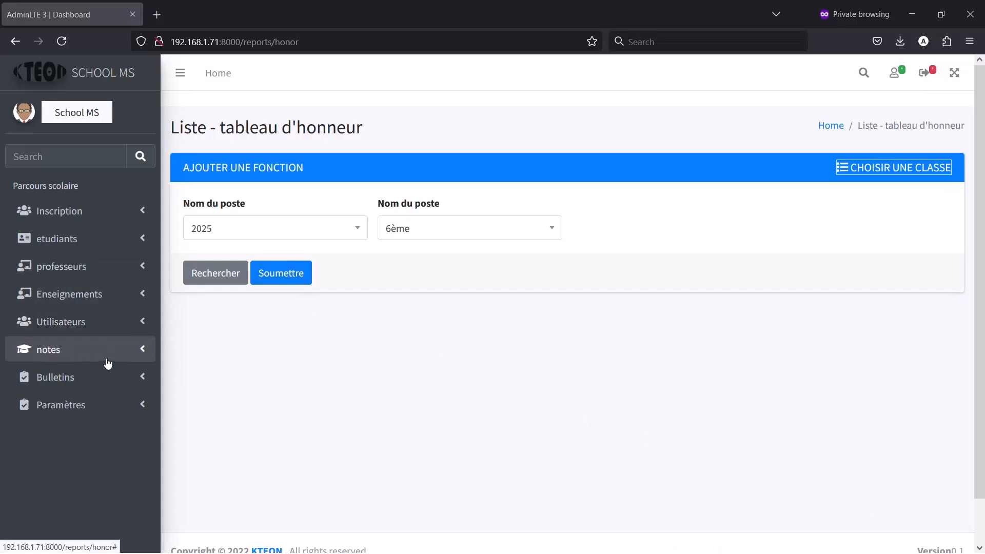
- Generate the PV de notes for class 6ème in 2025 for 1er Trimestre, and open the downloaded PDF
{"action": "left_click", "coordinate": [81, 379]}
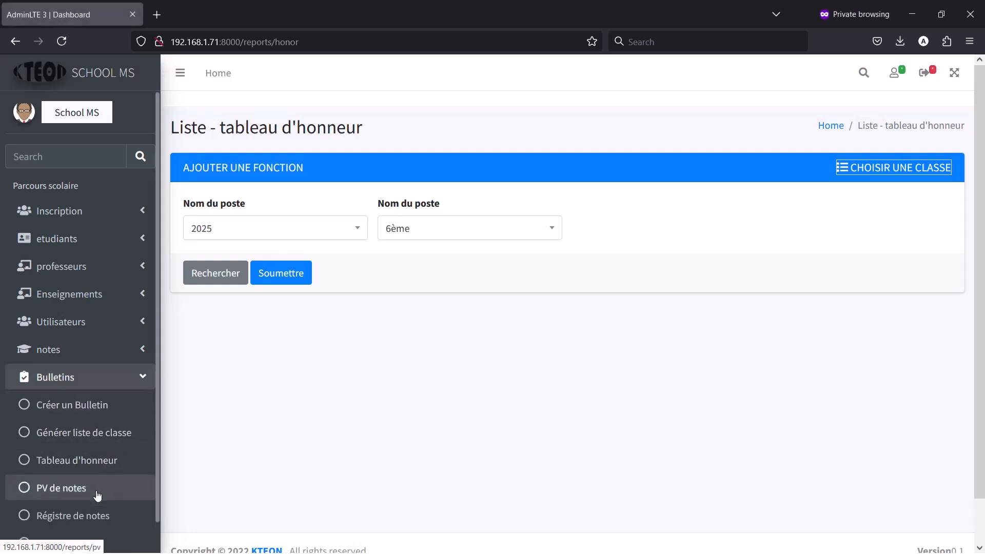
{"action": "left_click", "coordinate": [69, 489]}
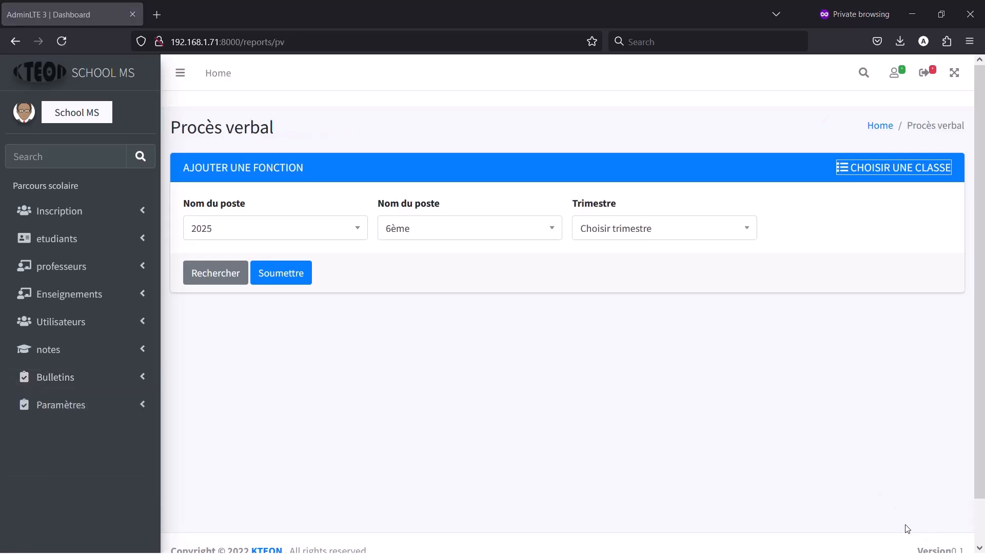
{"action": "left_click", "coordinate": [628, 237]}
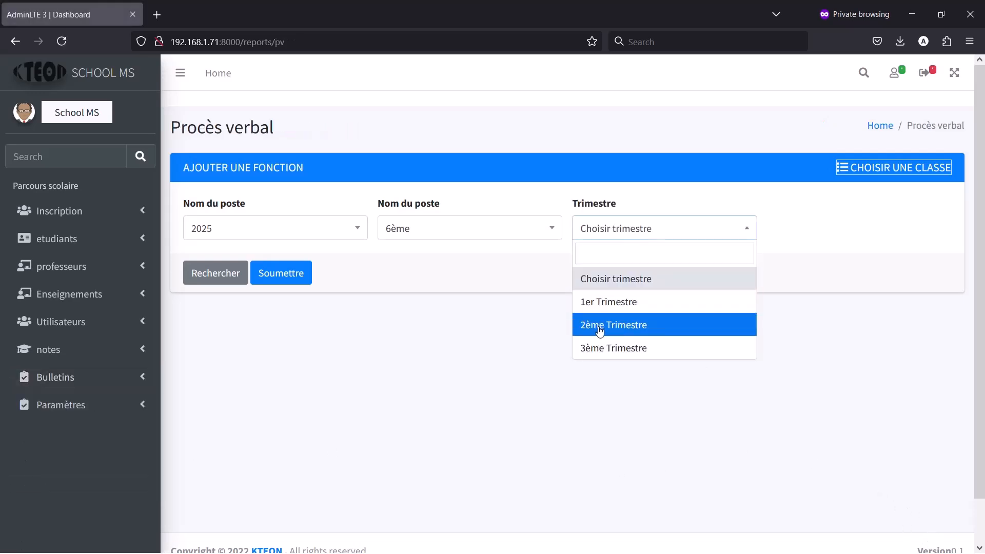
{"action": "left_click", "coordinate": [594, 305]}
{"action": "left_click", "coordinate": [287, 275]}
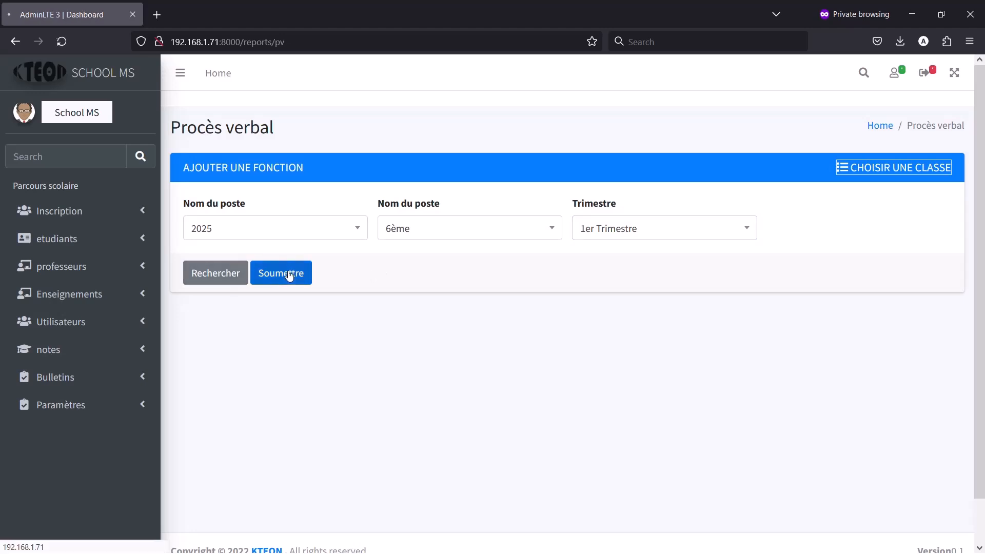
{"action": "left_click", "coordinate": [489, 342]}
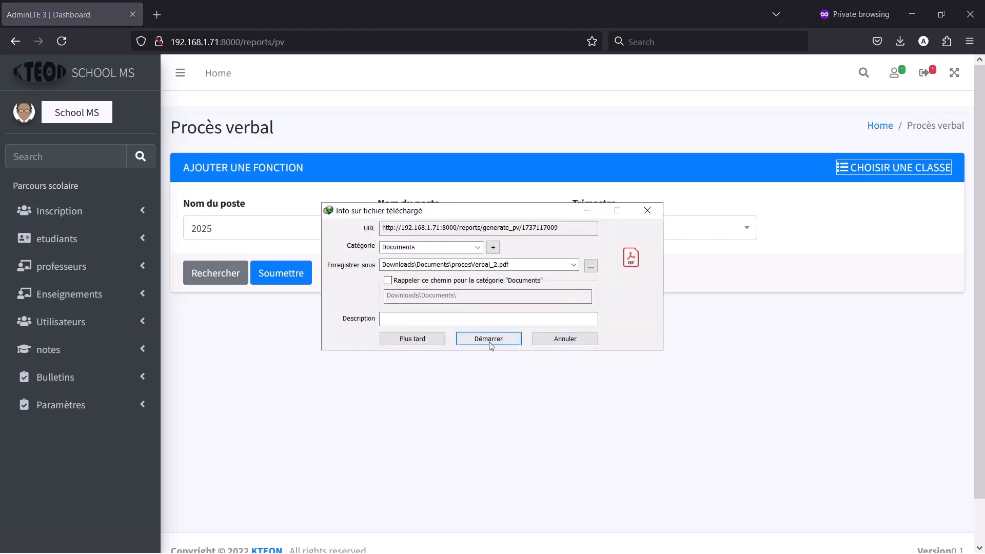
{"action": "left_click", "coordinate": [390, 322]}
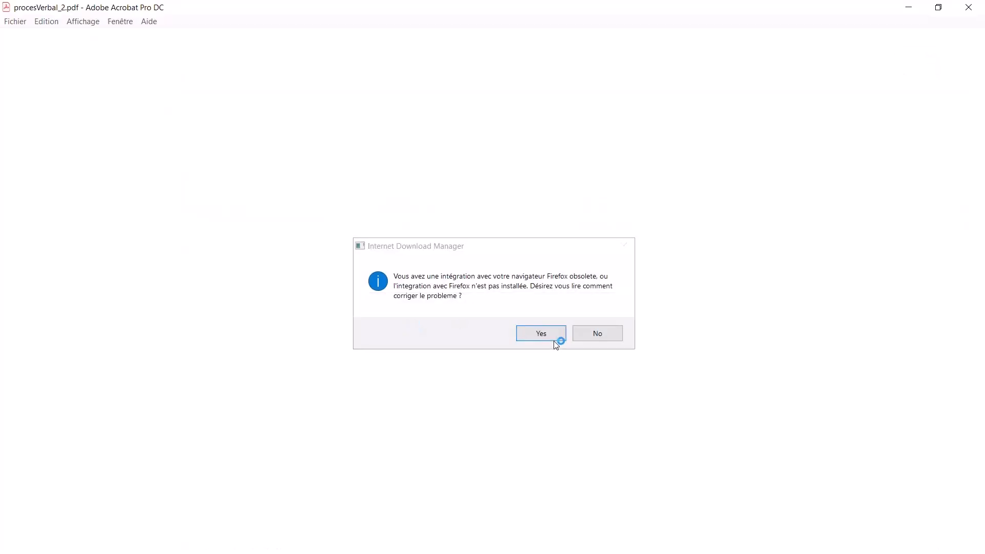
{"action": "left_click", "coordinate": [603, 333]}
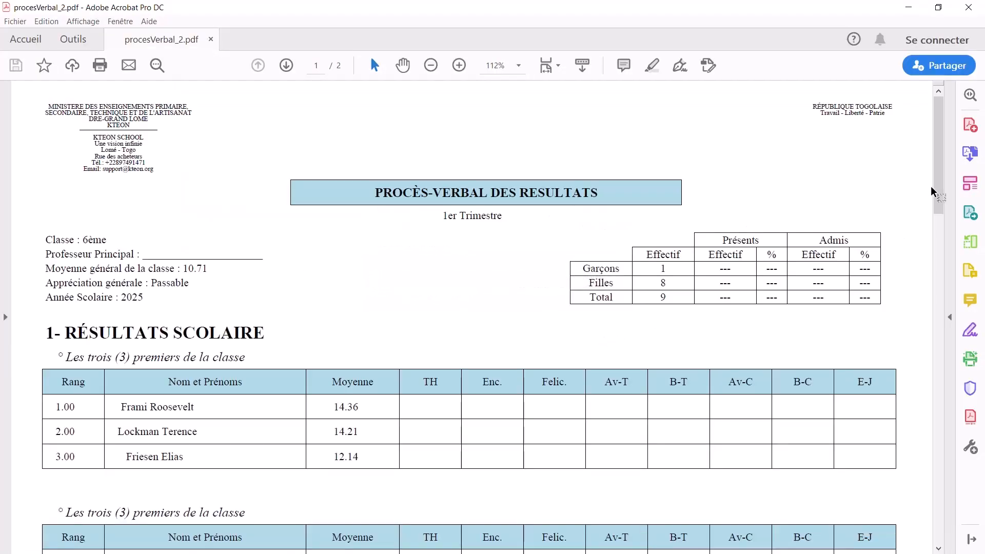
- Review the class statistics and ranking tables in the 6ème Procès-verbal PDF, and close it
{"action": "left_click_drag", "start_coordinate": [940, 189], "coordinate": [917, 322]}
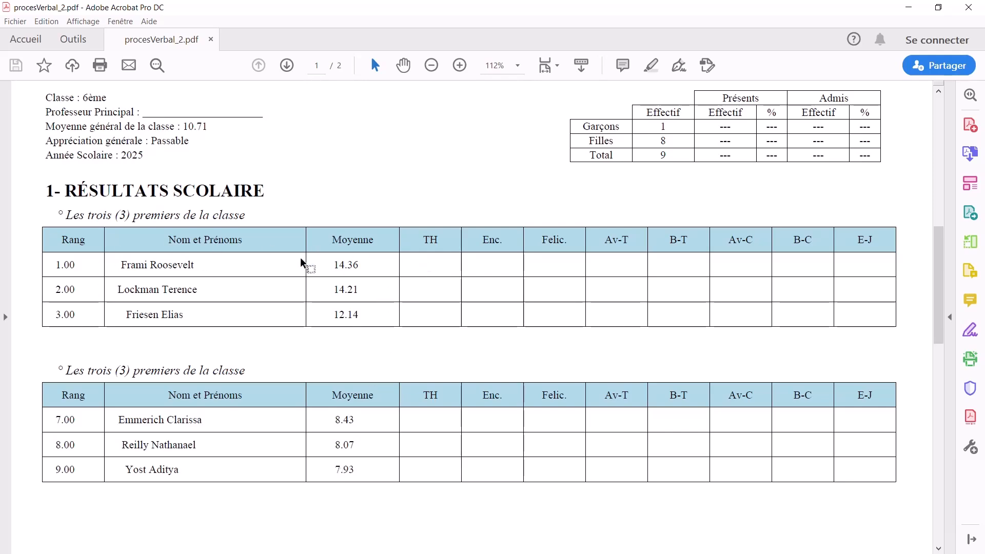
{"action": "scroll", "coordinate": [774, 253], "scroll_direction": "down", "scroll_amount": 2}
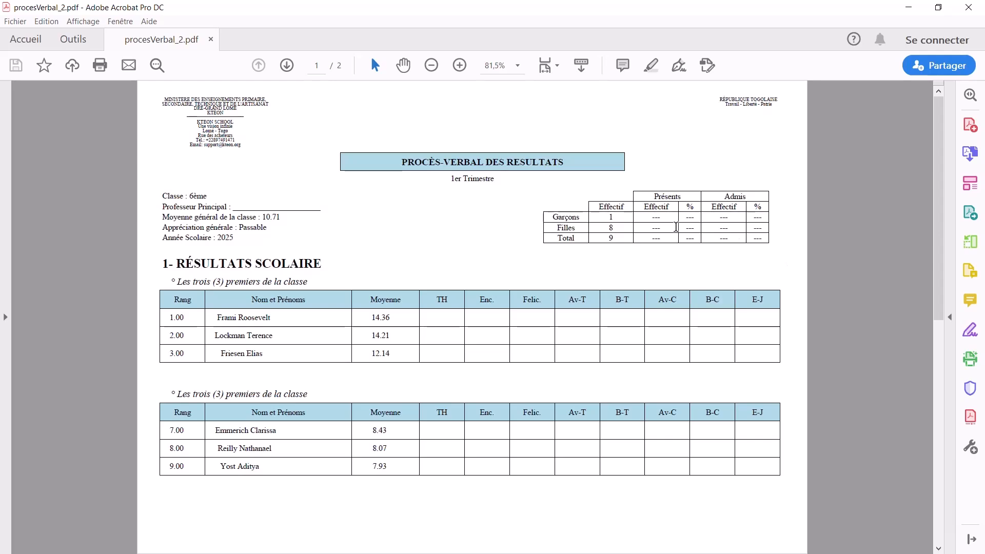
{"action": "scroll", "coordinate": [675, 226], "scroll_direction": "up", "scroll_amount": 2}
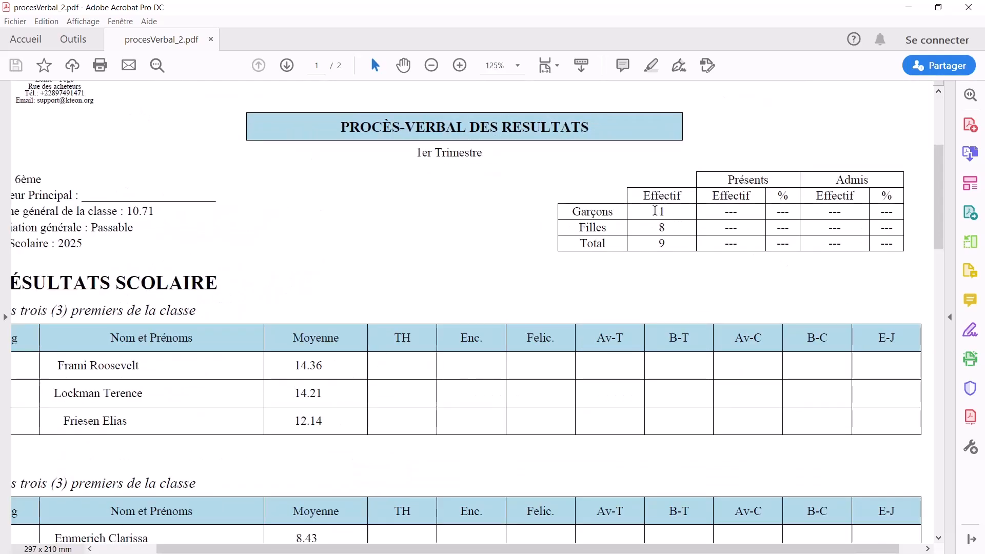
{"action": "left_click", "coordinate": [968, 7]}
- Generate the Régistre de notes for class 6ème in 2025 for 2ème Trimestre, open the downloaded PDF, and decline the download manager's integration help
{"action": "left_click", "coordinate": [64, 378]}
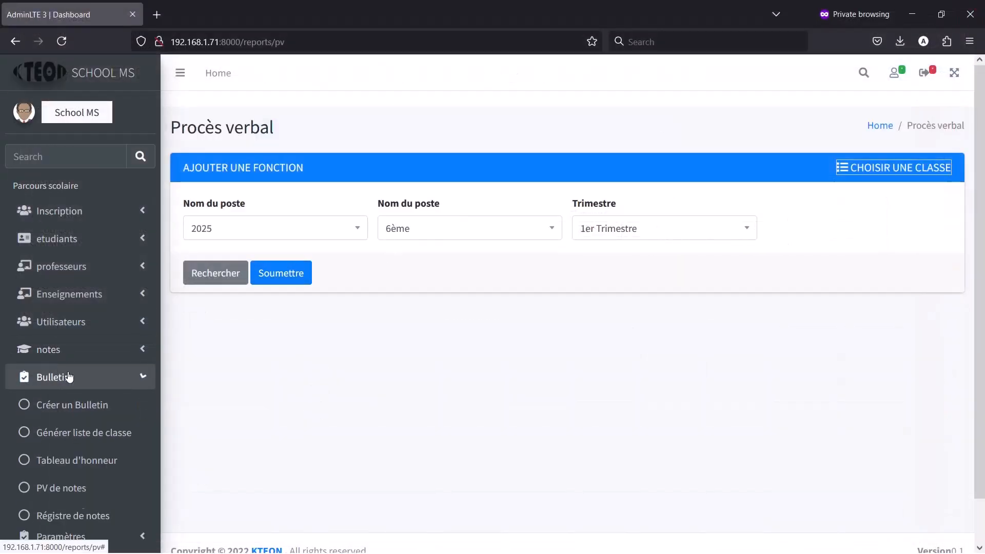
{"action": "scroll", "coordinate": [157, 466], "scroll_direction": "down", "scroll_amount": 1}
{"action": "scroll", "coordinate": [158, 475], "scroll_direction": "down", "scroll_amount": 1}
{"action": "left_click", "coordinate": [87, 489]}
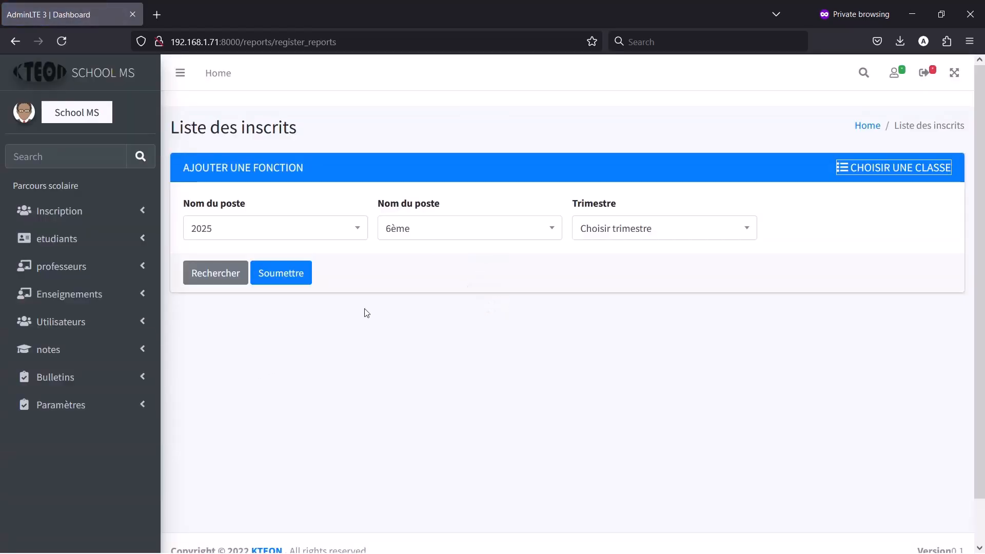
{"action": "left_click", "coordinate": [630, 229]}
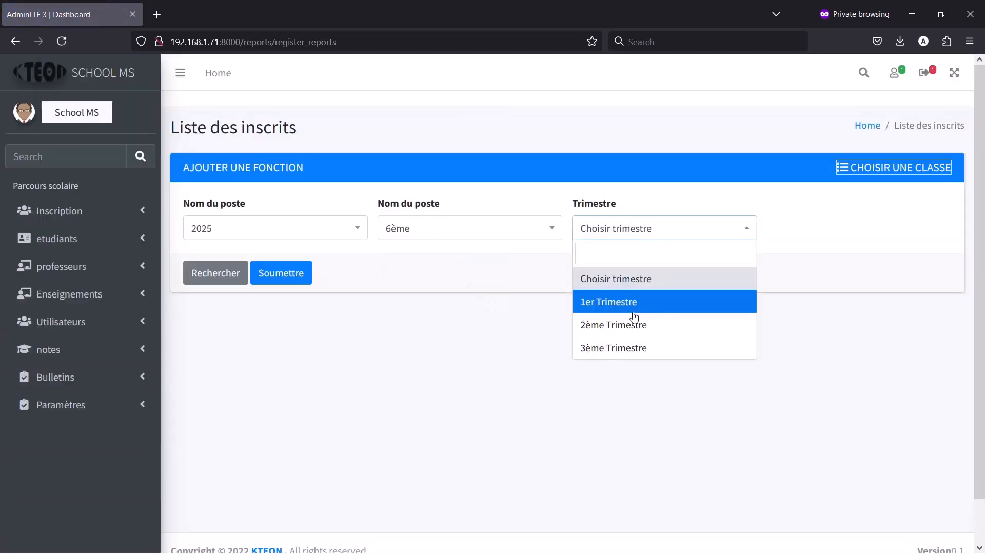
{"action": "left_click", "coordinate": [600, 326]}
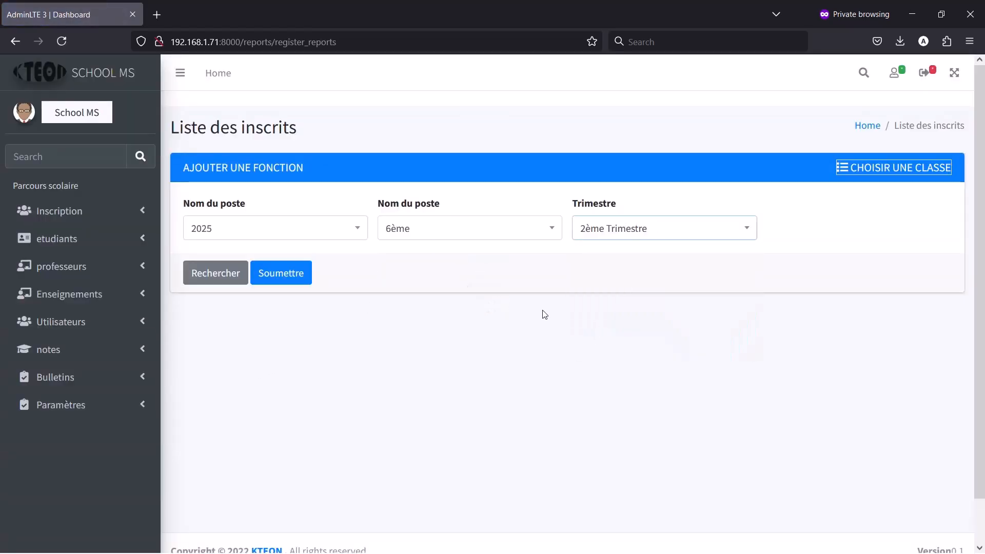
{"action": "left_click", "coordinate": [275, 276]}
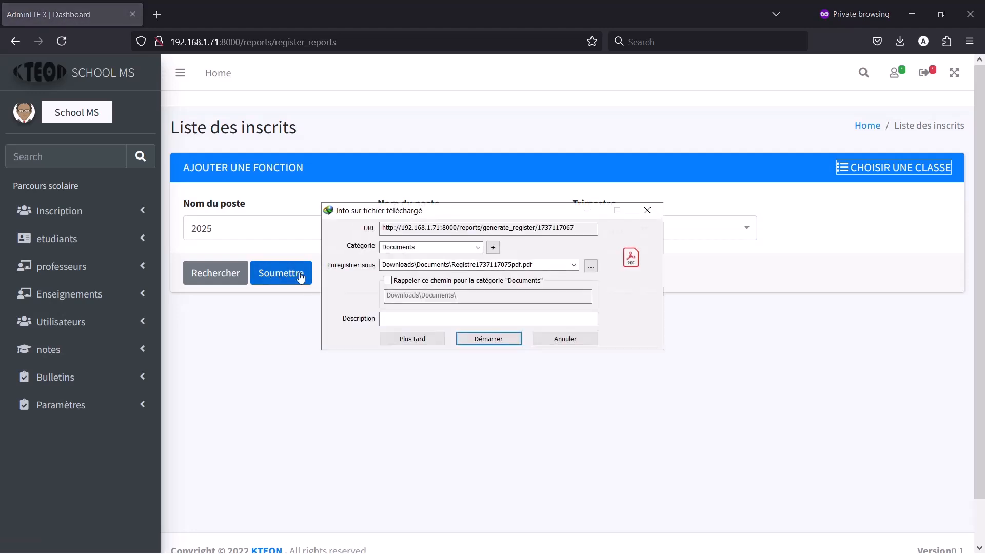
{"action": "left_click", "coordinate": [505, 340]}
{"action": "left_click", "coordinate": [403, 323]}
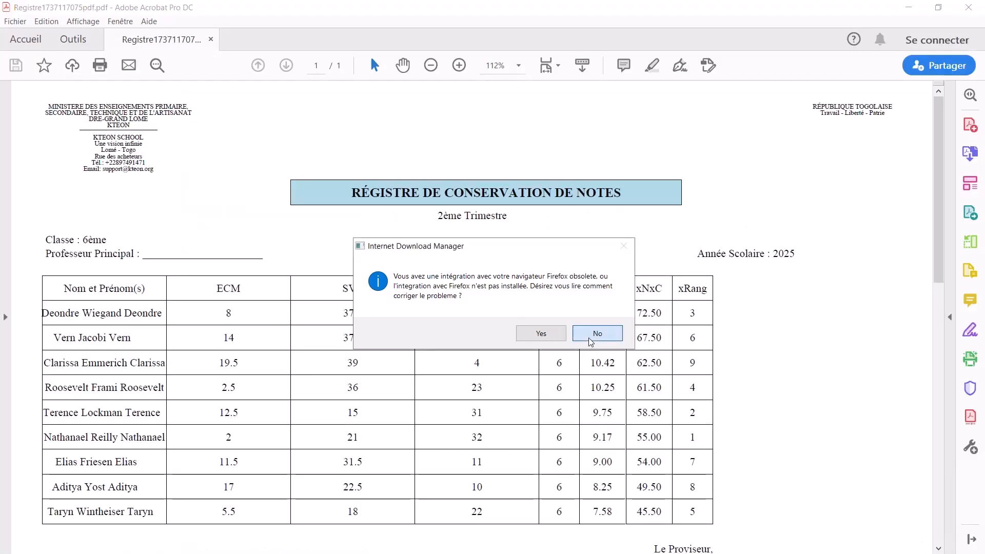
{"action": "left_click", "coordinate": [588, 336]}
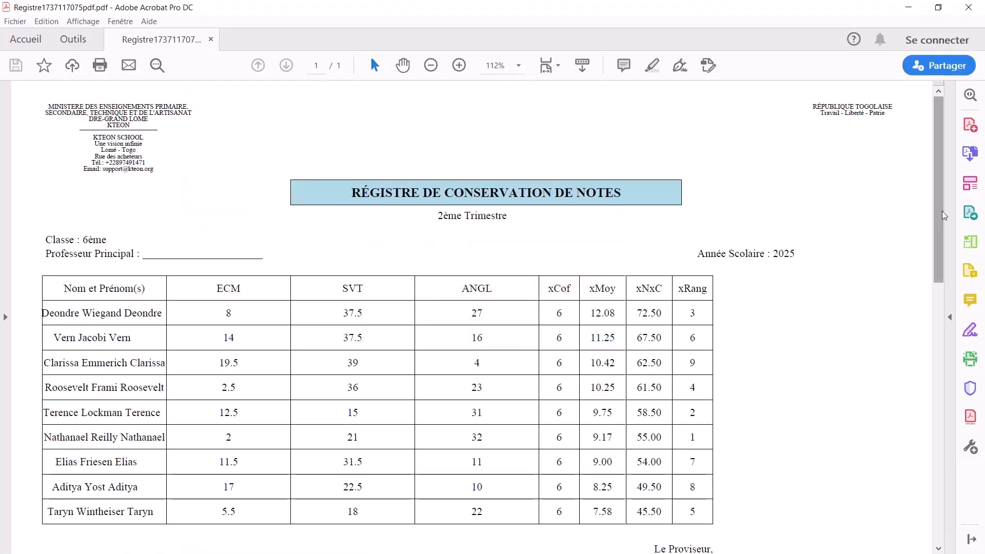
- Review the 6ème grade register PDF down to the signature area, and return to the browser
{"action": "scroll", "coordinate": [941, 214], "scroll_direction": "down", "scroll_amount": 3}
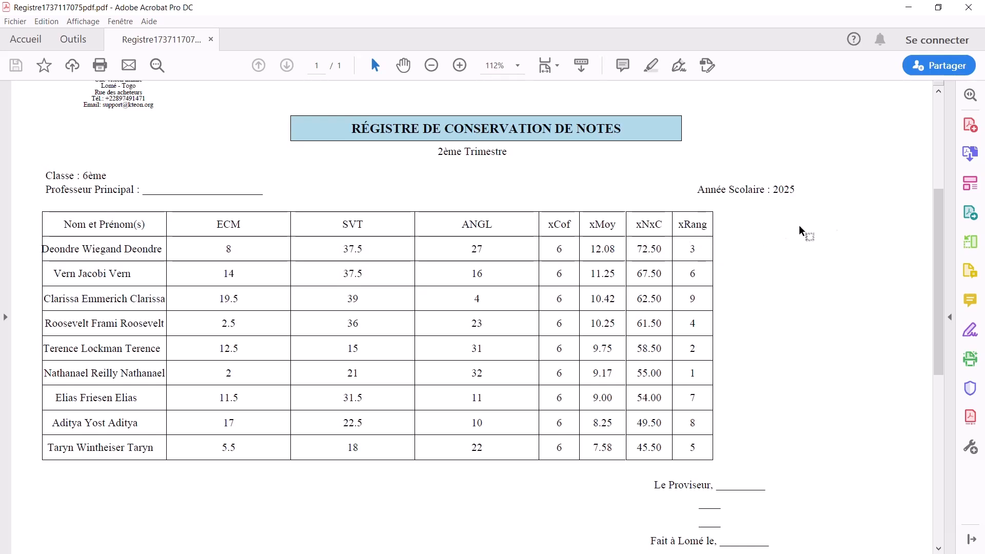
{"action": "left_click_drag", "start_coordinate": [938, 213], "coordinate": [950, 132]}
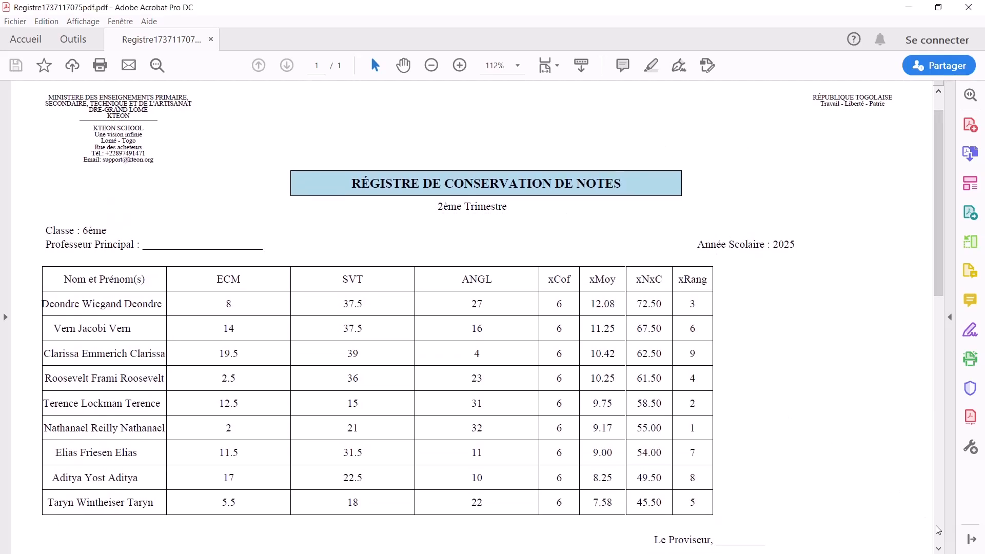
{"action": "key", "text": "alt+Tab"}
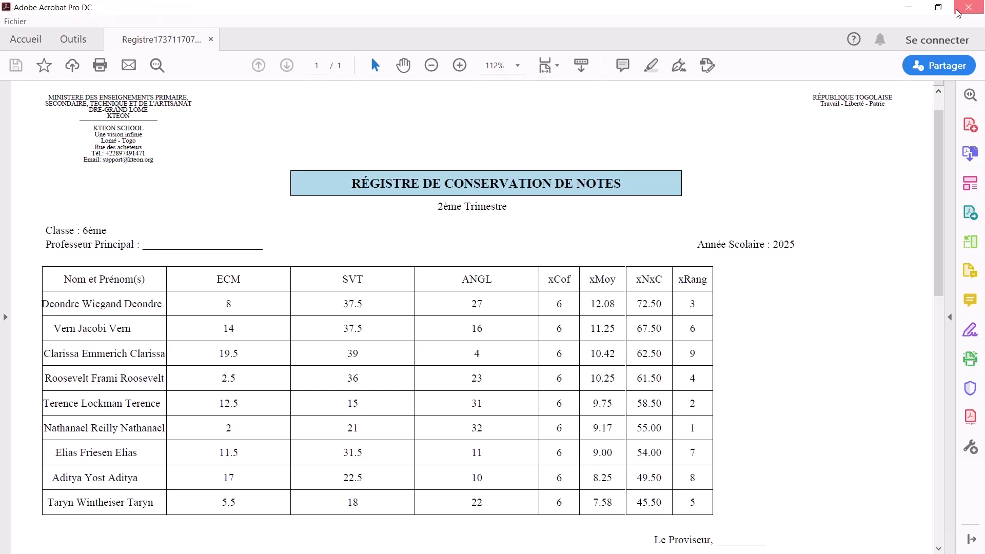
- Open the Cartes scolaires page among the report card features
{"action": "left_click", "coordinate": [144, 376]}
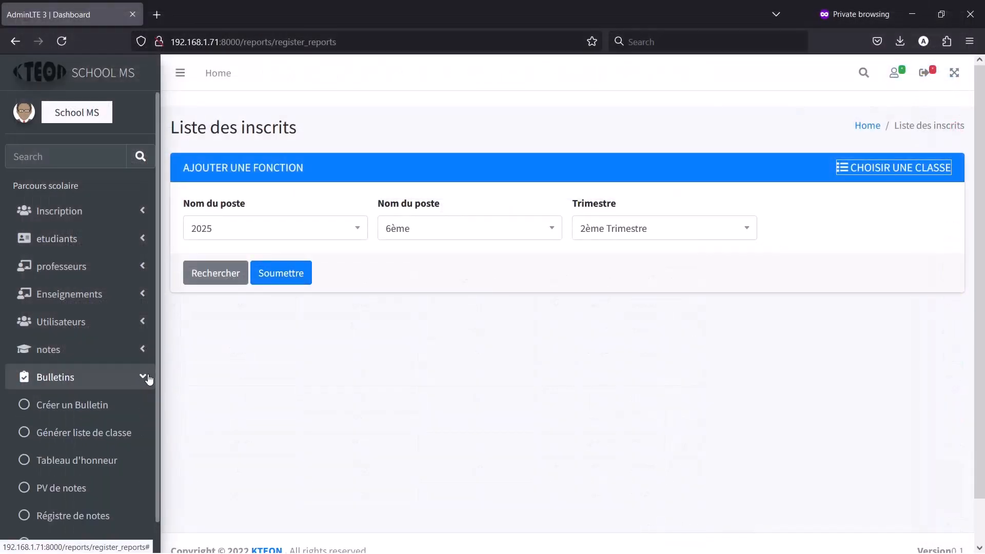
{"action": "scroll", "coordinate": [128, 451], "scroll_direction": "down", "scroll_amount": 1}
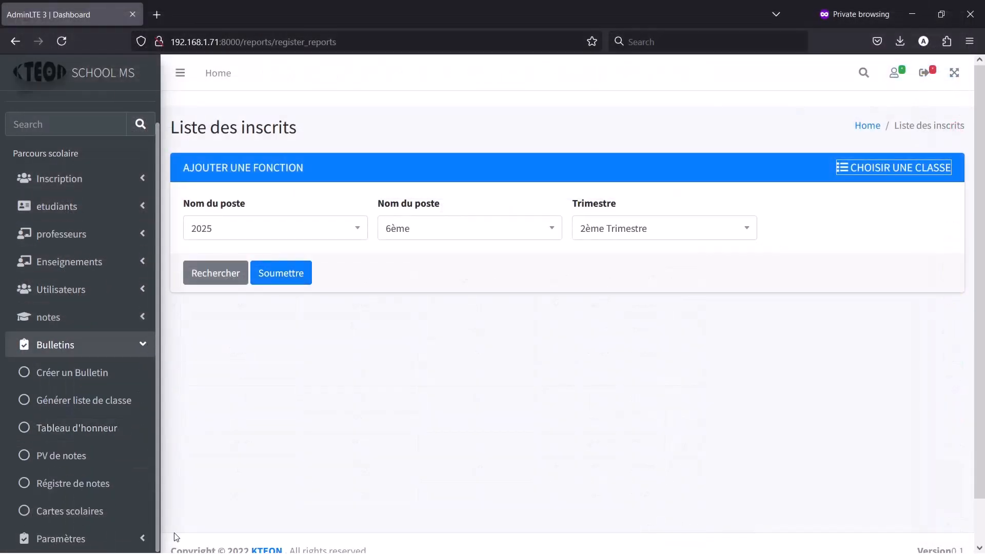
{"action": "left_click", "coordinate": [86, 519]}
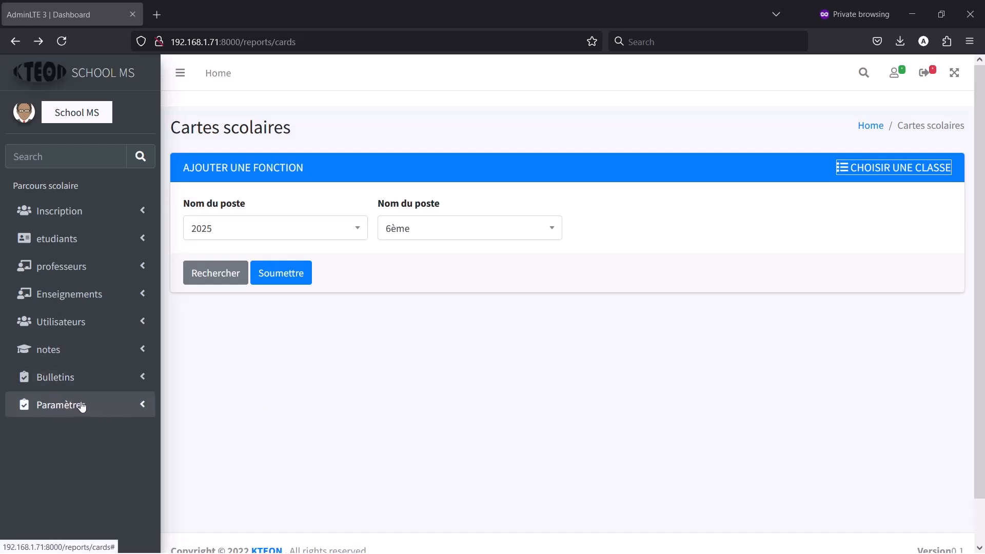
- Open the school settings creation form, examine its fields from Entête pays to Responsable/Directeur/Proviseur, and show the log-out option
{"action": "left_click", "coordinate": [82, 406]}
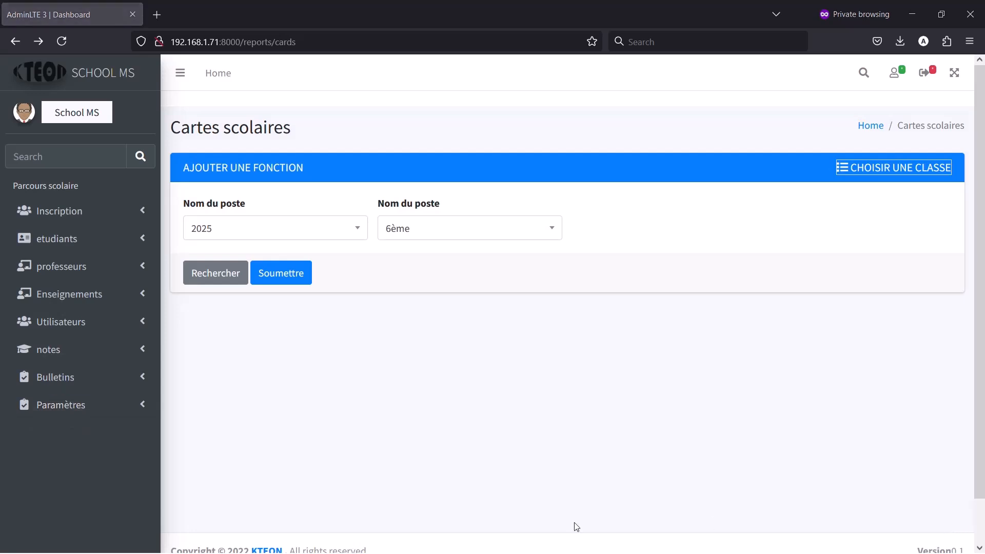
{"action": "left_click", "coordinate": [71, 411]}
{"action": "left_click", "coordinate": [66, 436]}
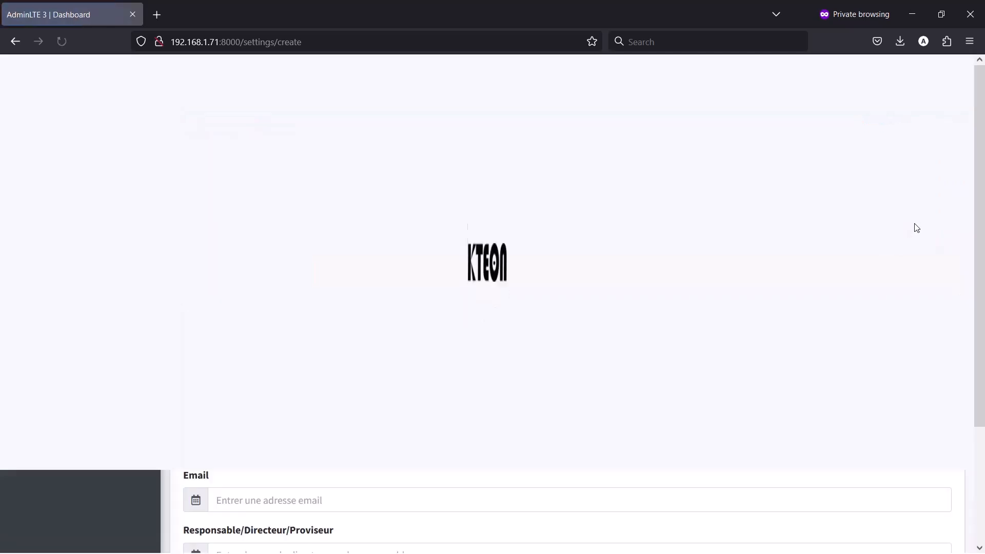
{"action": "scroll", "coordinate": [959, 227], "scroll_direction": "down", "scroll_amount": 5}
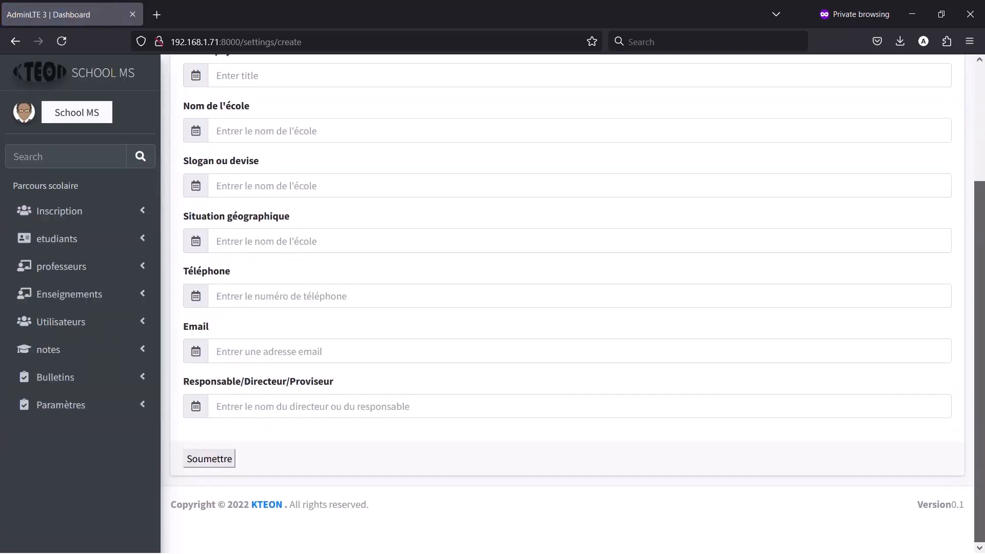
{"action": "scroll", "coordinate": [975, 228], "scroll_direction": "up", "scroll_amount": 5}
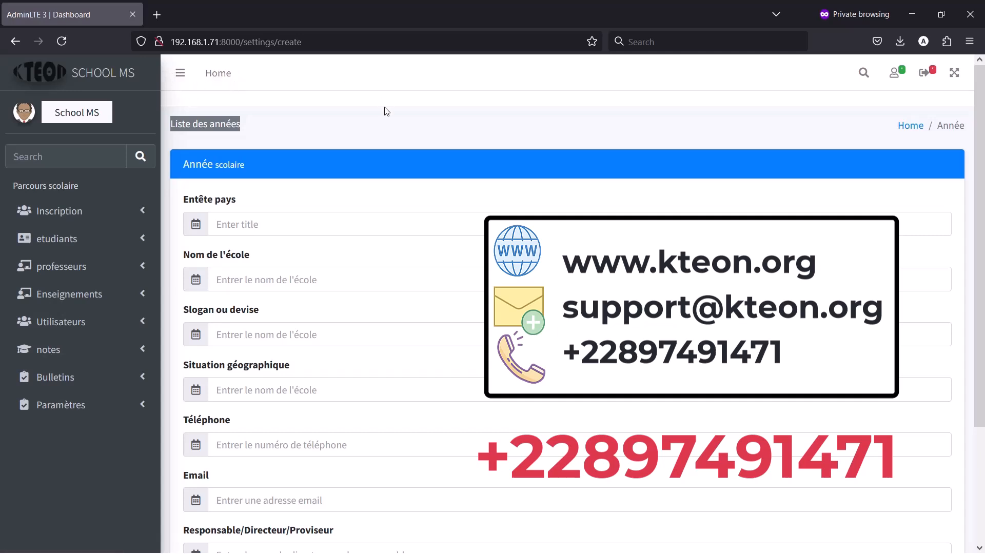
{"action": "left_click", "coordinate": [929, 74]}
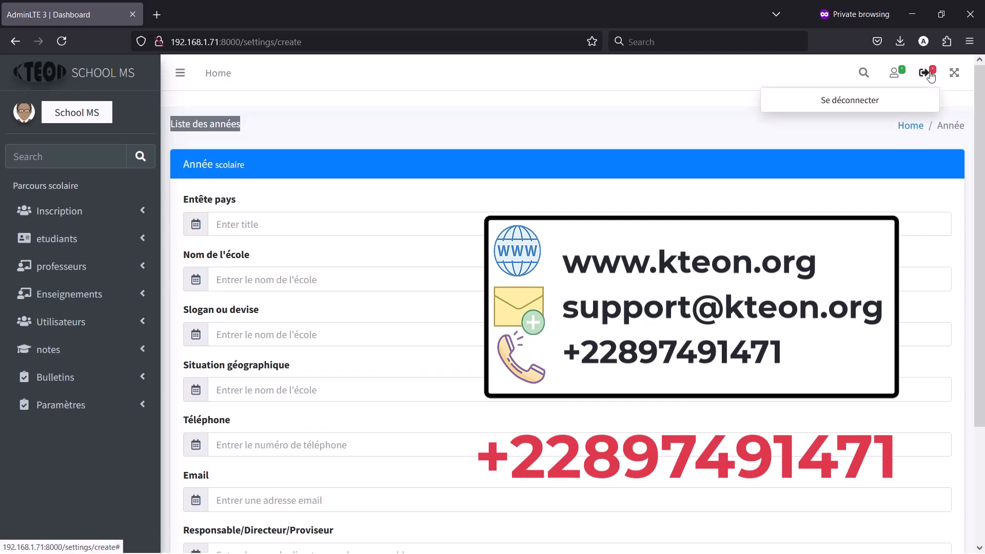